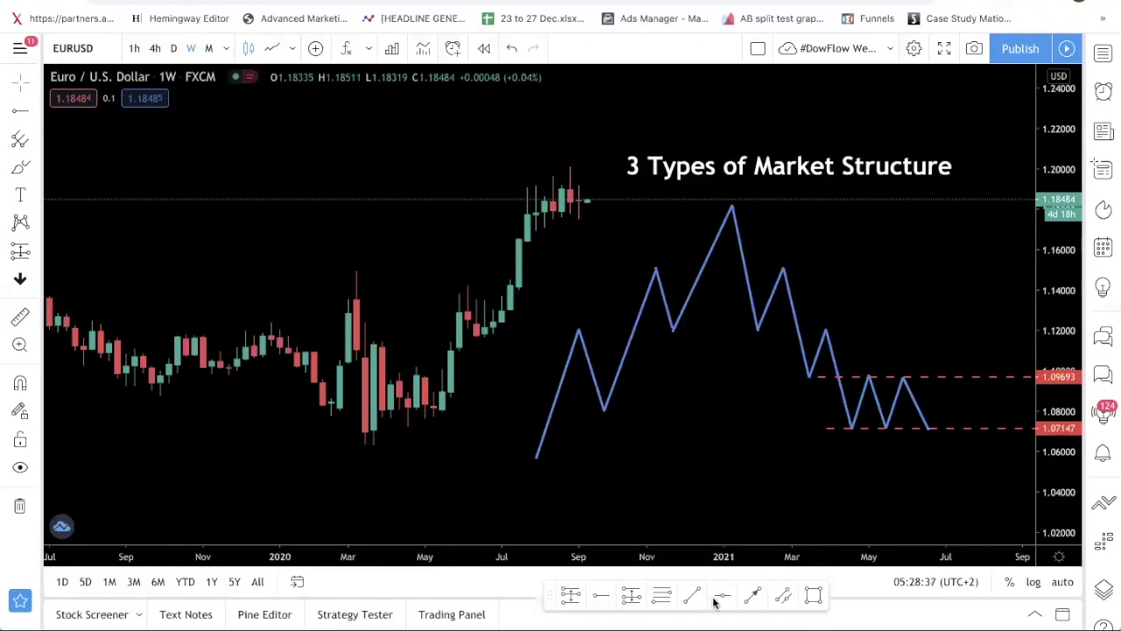
Add a text label listing Uptrend, Downtrend and Consolidation on separate lines and place it directly beneath the 3 Types of Market Structure title
click(20, 194)
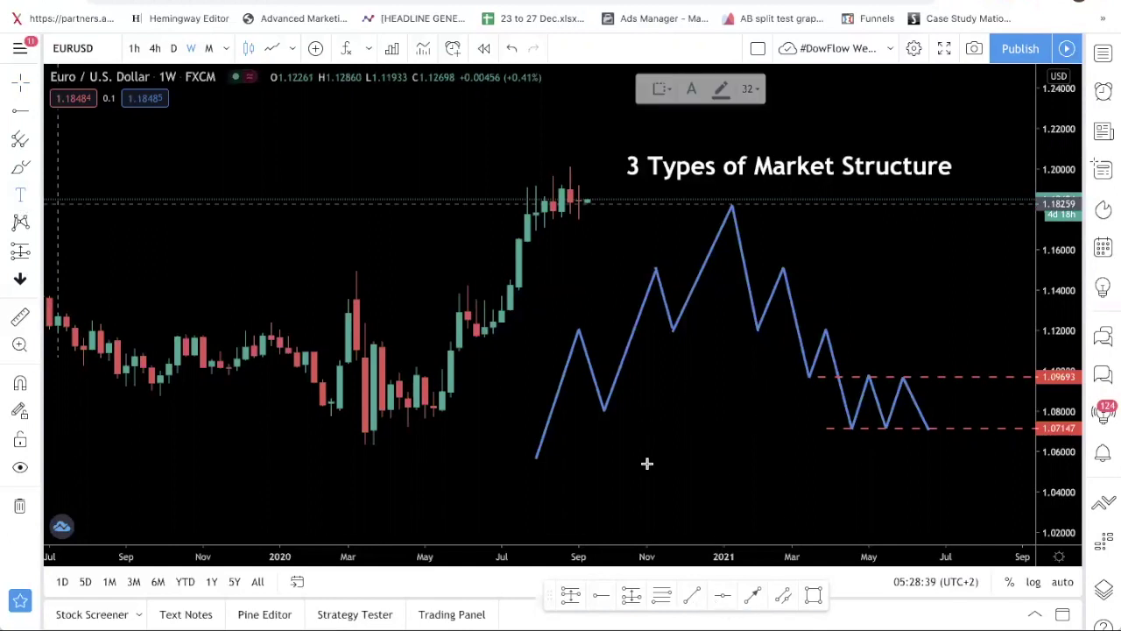
click(708, 460)
text(Uptrend )
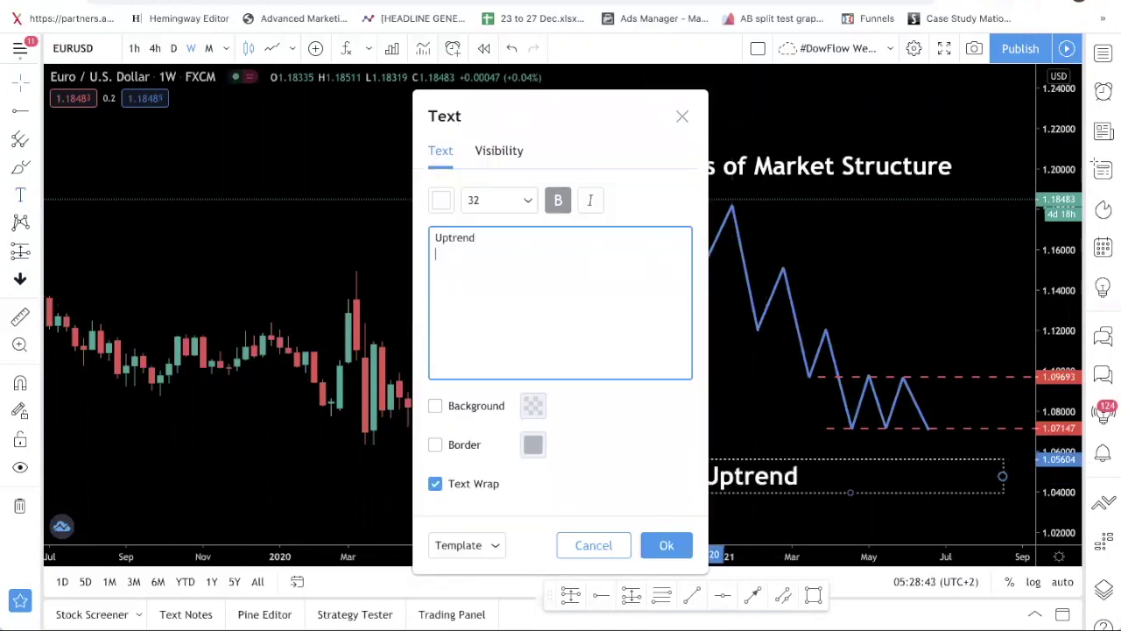
text(Downtrend)
key(Return)
text(Consolidation)
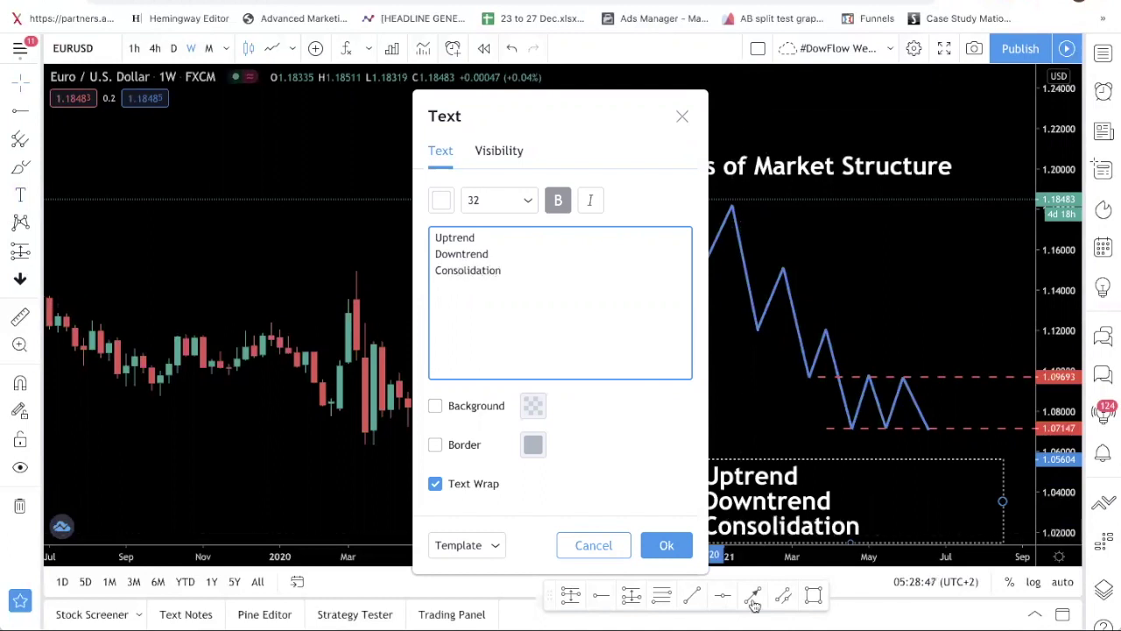
click(667, 545)
drag(732, 486, 800, 213)
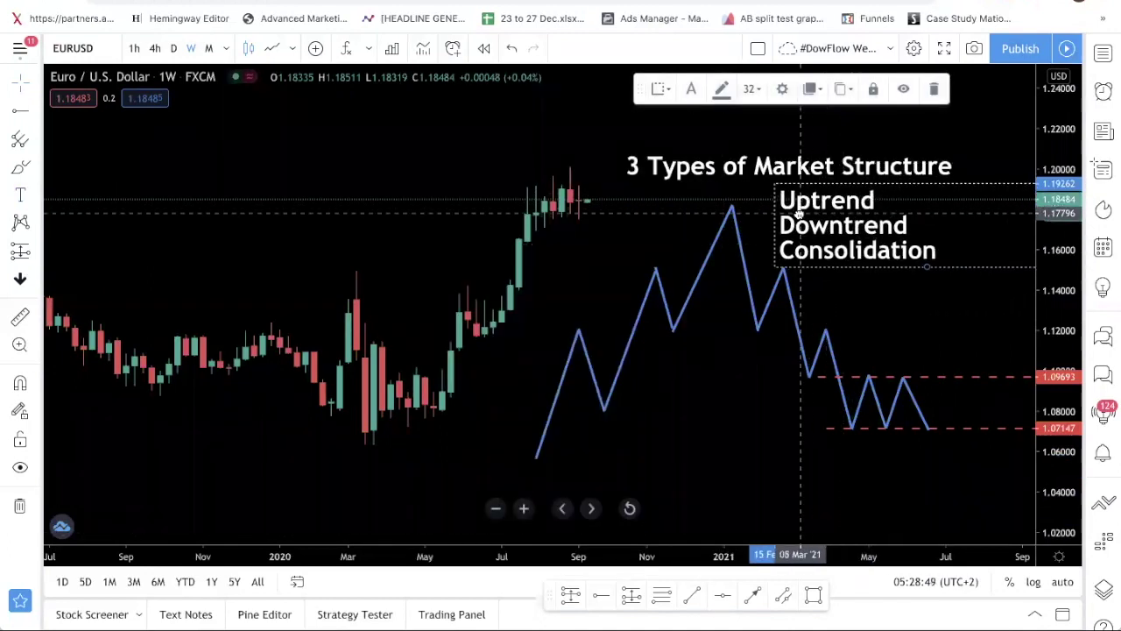
click(991, 333)
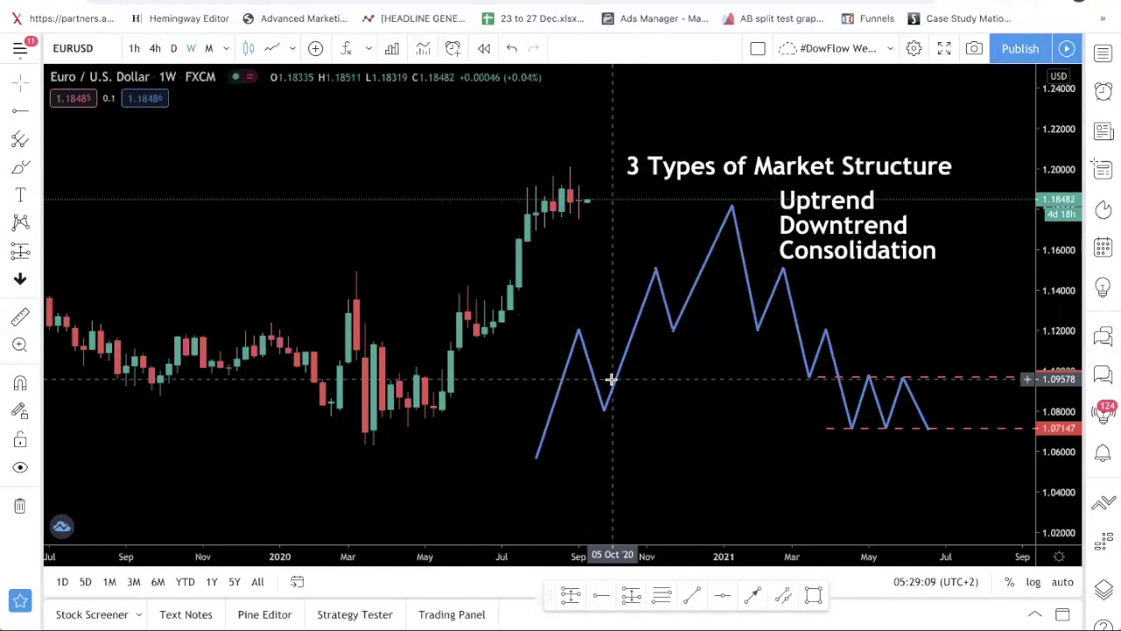
Examine the EURUSD weekly candles alongside the zigzag diagram of the market structure types
scroll(518, 345, up, 3)
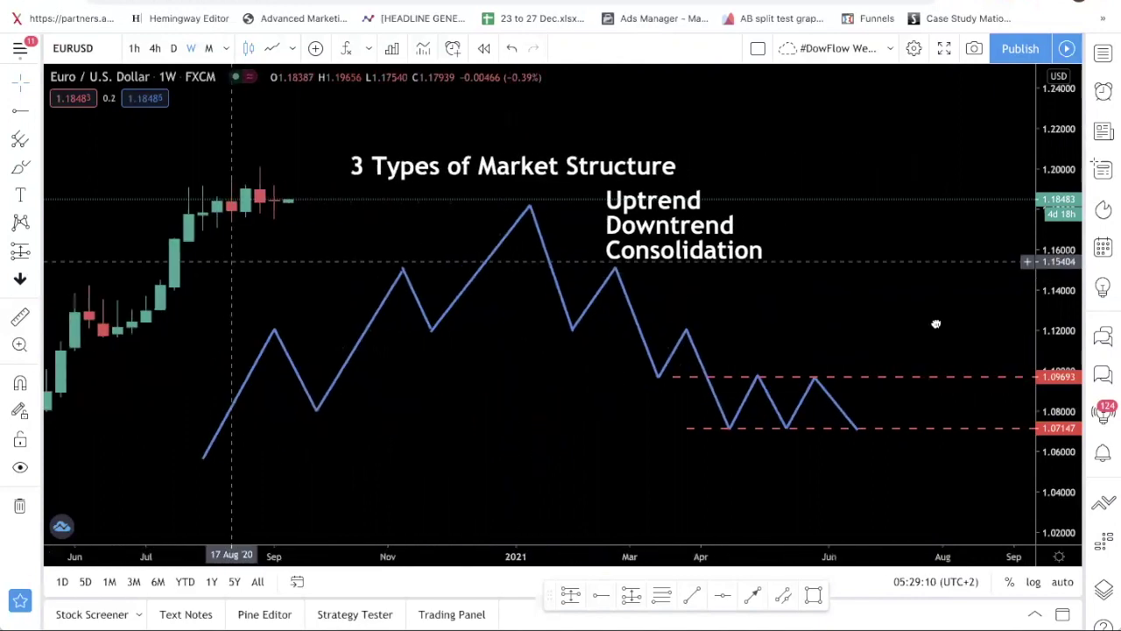
drag(233, 263, 812, 415)
scroll(751, 391, up, 1)
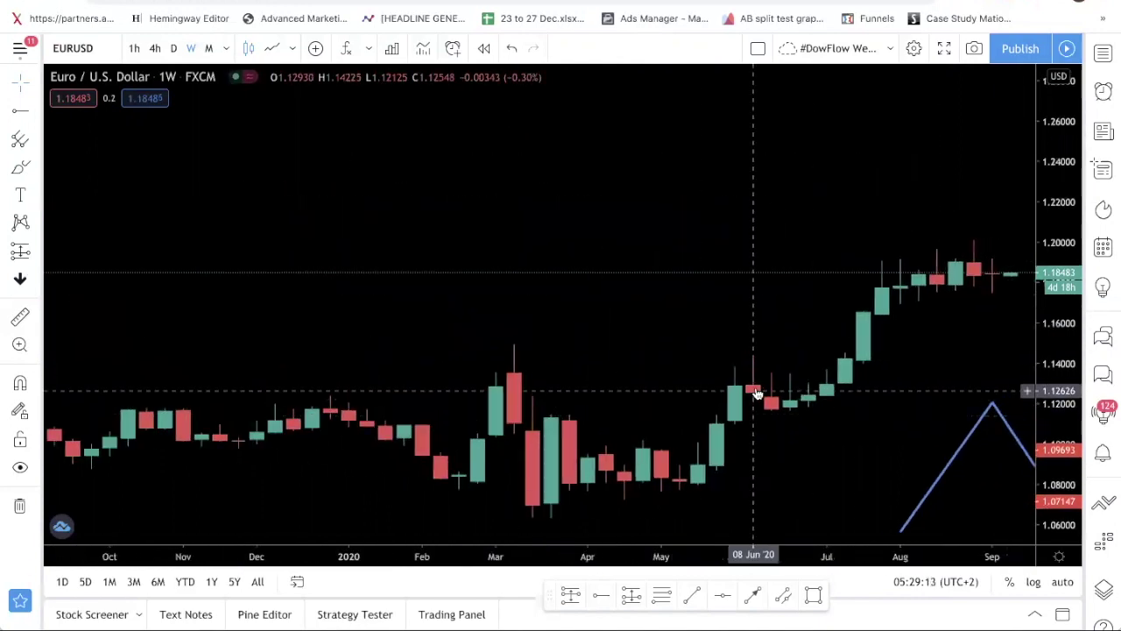
scroll(742, 394, down, 1)
drag(811, 395, 518, 278)
scroll(909, 418, down, 1)
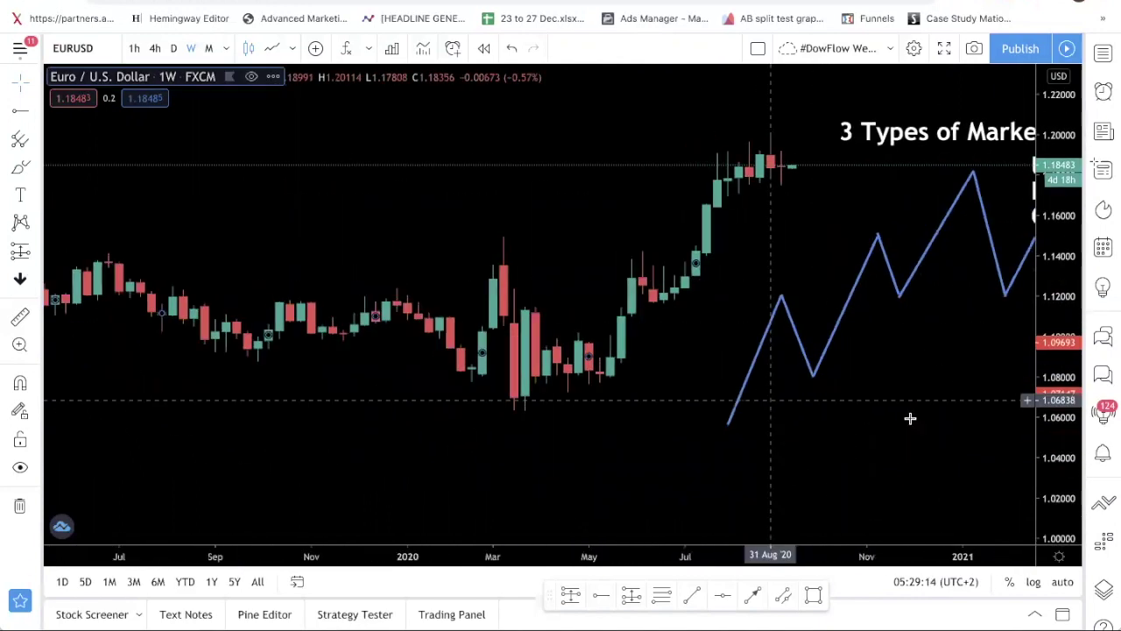
drag(909, 418, 767, 330)
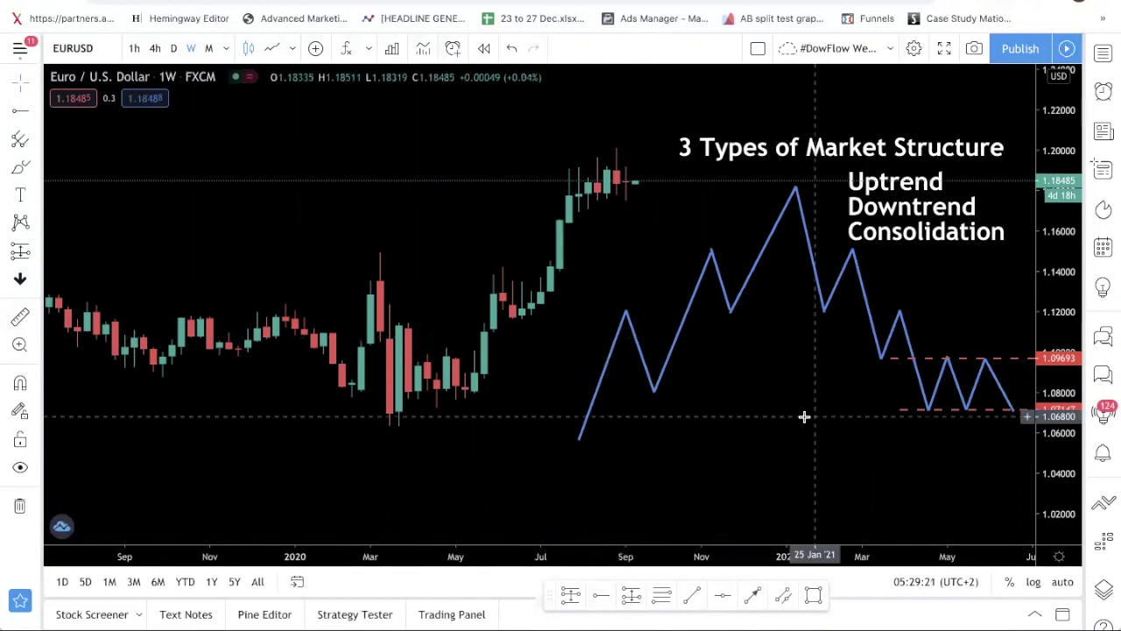
drag(804, 415, 782, 427)
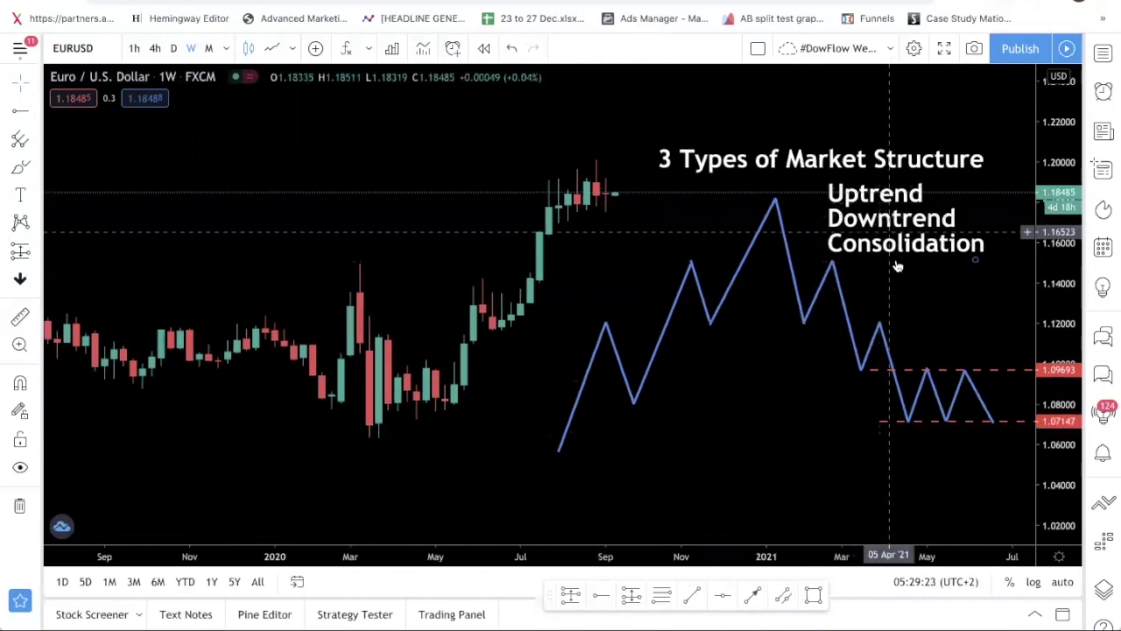
mouse_move(583, 285)
mouse_down()
mouse_move(746, 298)
mouse_move(441, 283)
mouse_move(581, 283)
mouse_up()
scroll(260, 317, left, 3)
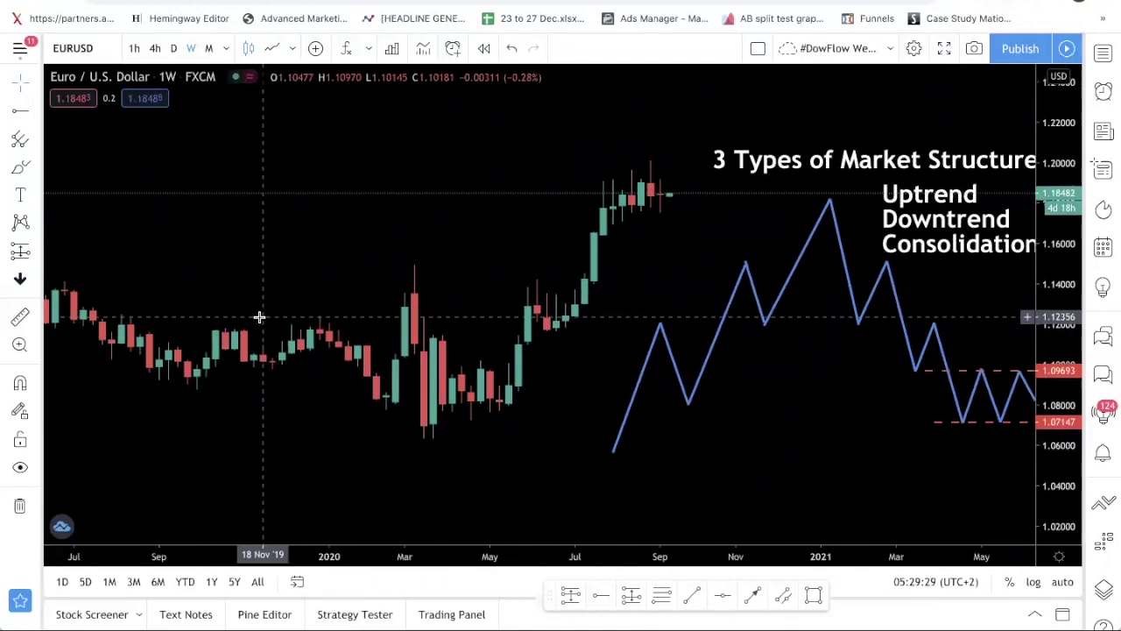
scroll(771, 470, right, 2)
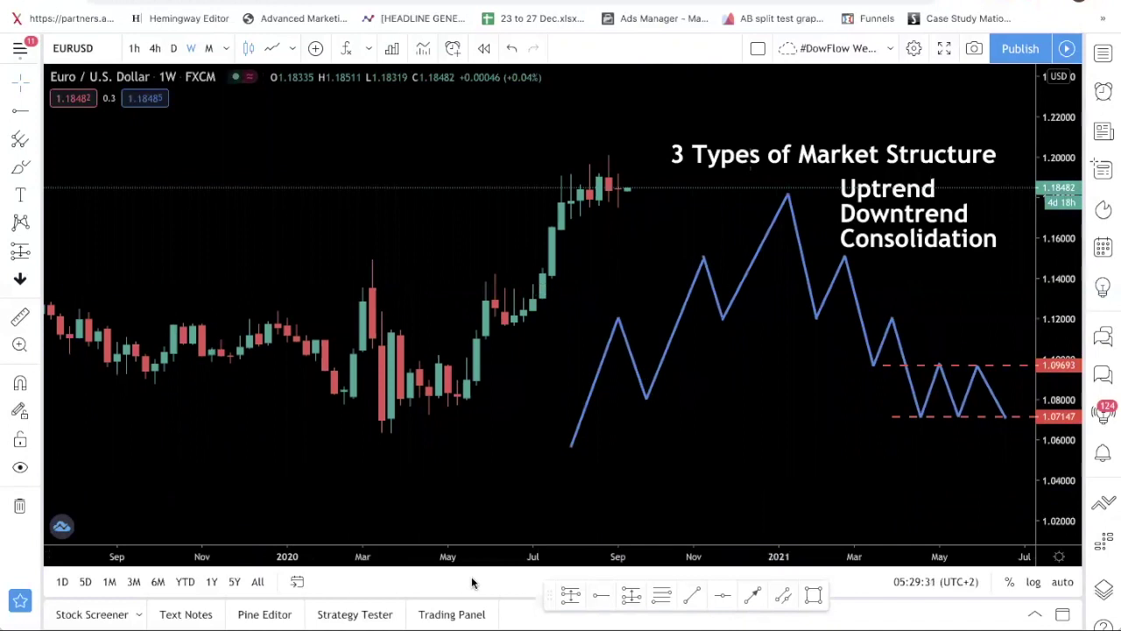
Mark the zigzag's first peak and first trough with rectangles spanning about 1.1143 to 1.1247 and 1.0749 to 1.0881
click(814, 595)
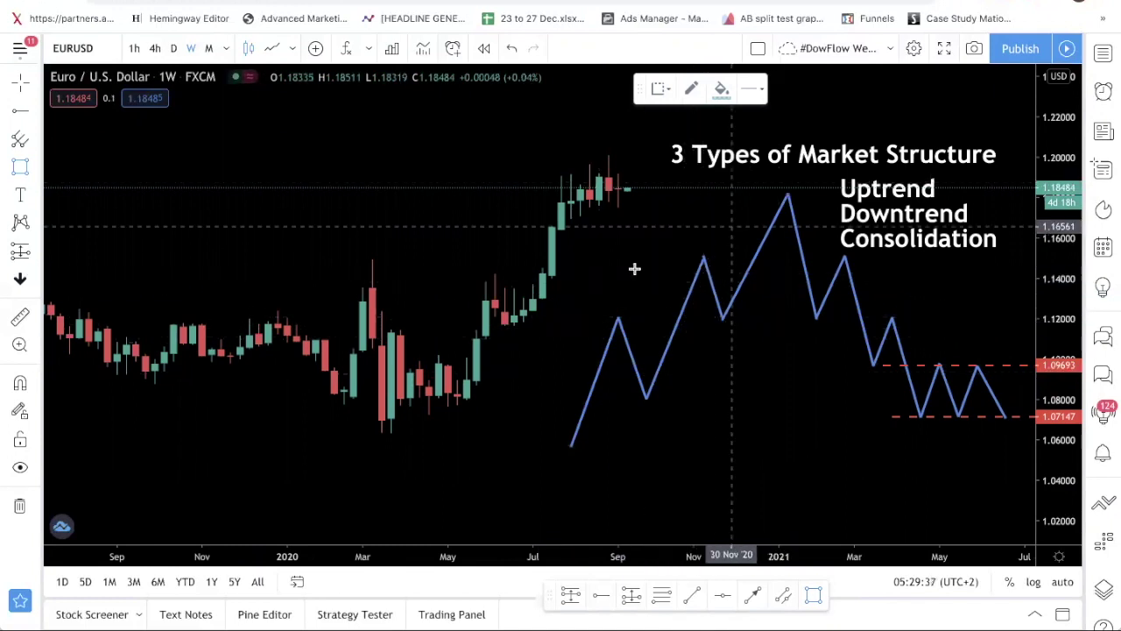
click(611, 308)
click(629, 329)
click(813, 595)
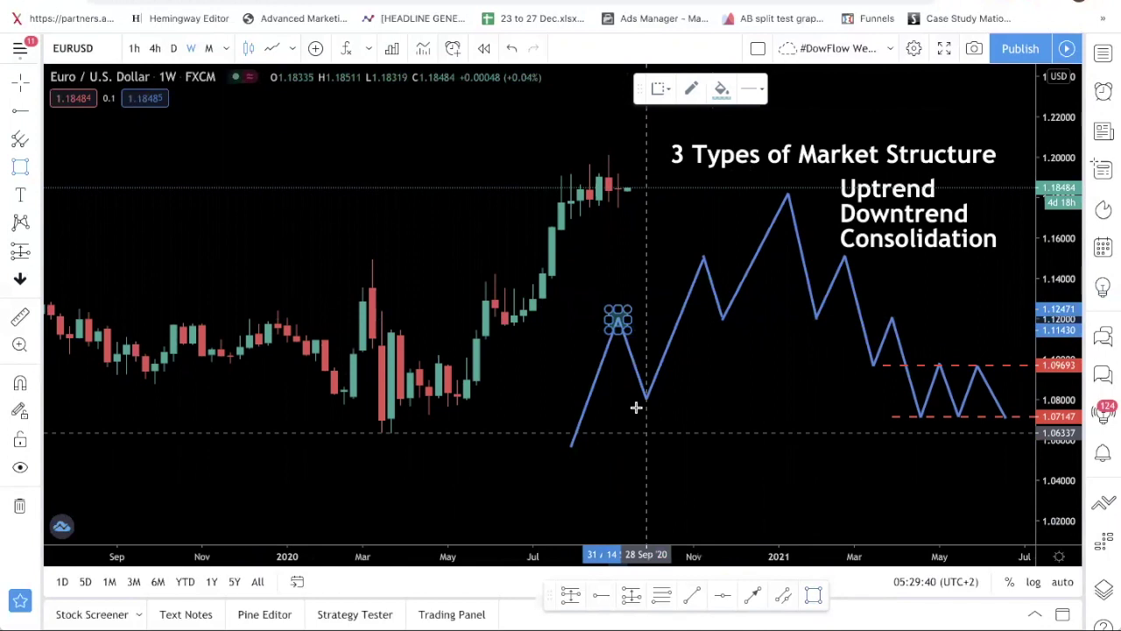
click(627, 383)
click(666, 408)
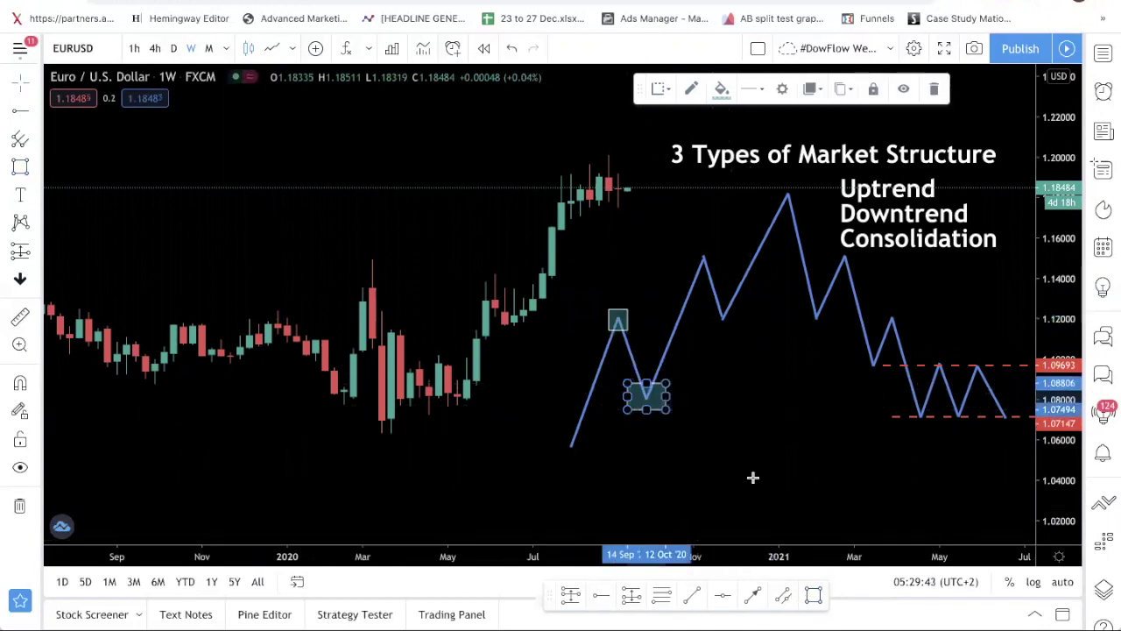
Mark the uptrend's second peak and second trough with rectangles spanning about 1.1475 to 1.1560 and 1.1193 to 1.1274
click(681, 244)
click(717, 266)
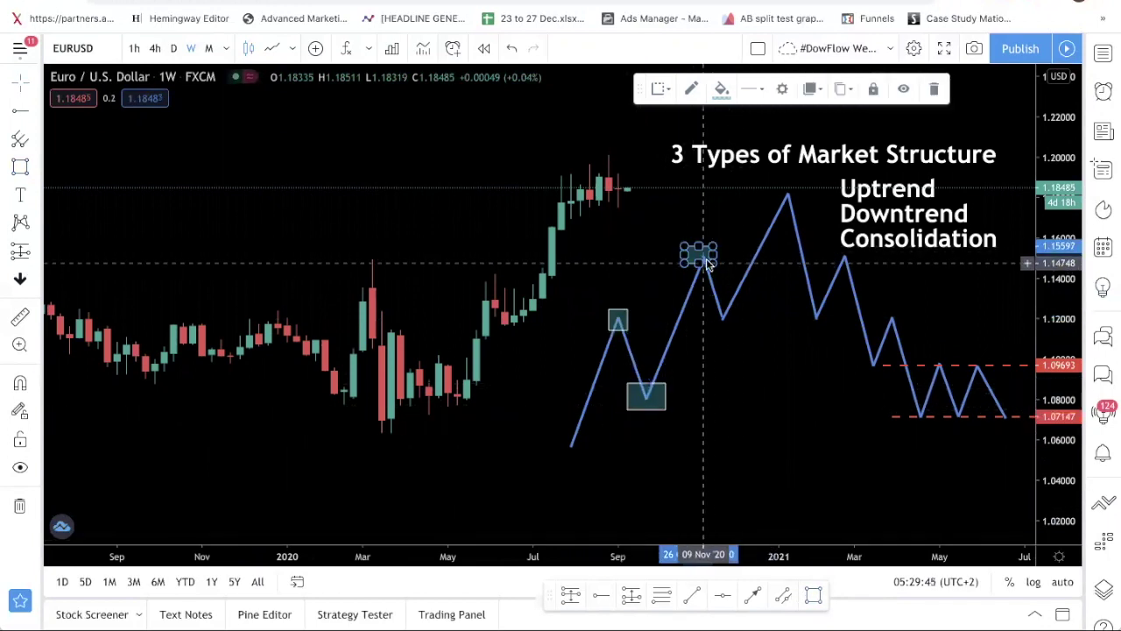
click(619, 325)
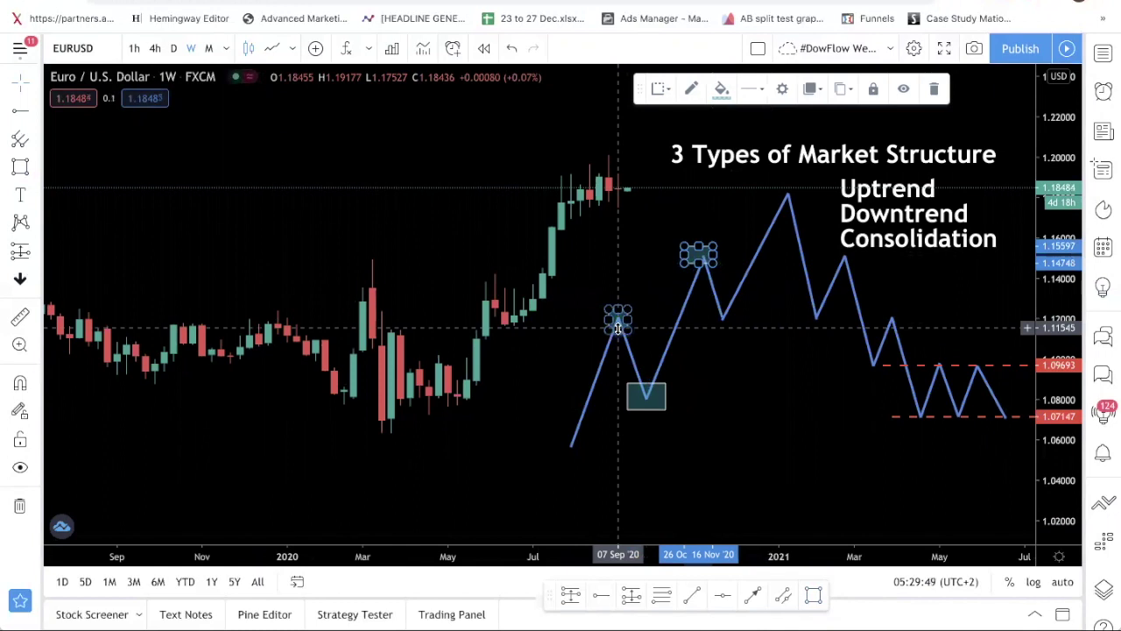
click(709, 301)
click(736, 323)
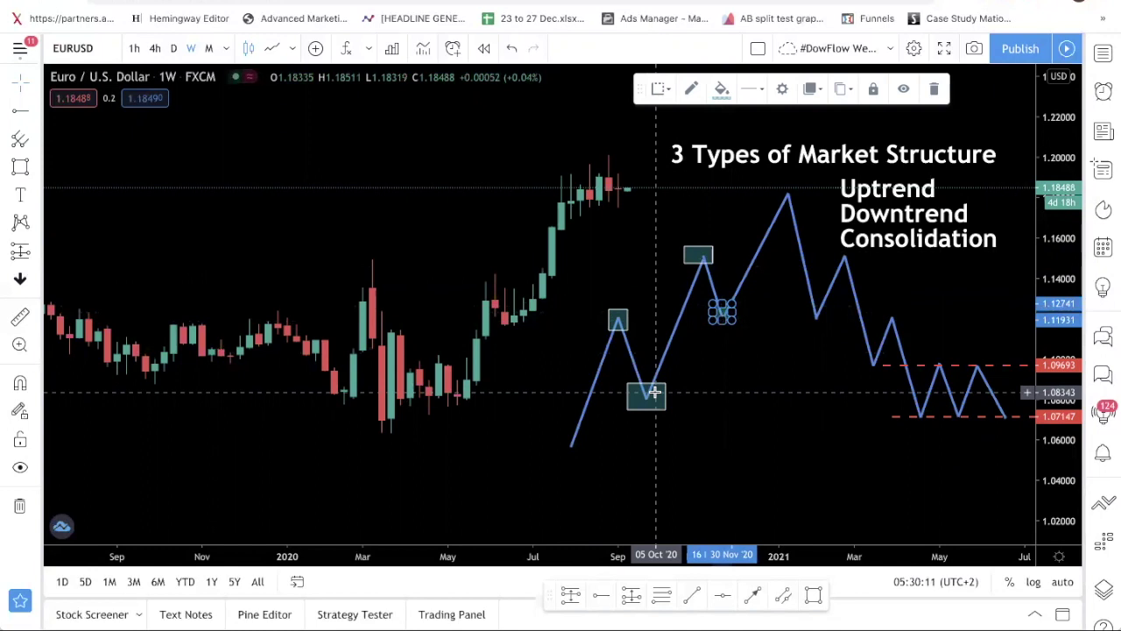
Draw rectangles around the first trough and first lower peak after the zigzag's top, about 1.1170 to 1.1266 and 1.1463 to 1.1544
mouse_move(724, 382)
mouse_down()
mouse_move(721, 394)
mouse_move(677, 394)
mouse_up()
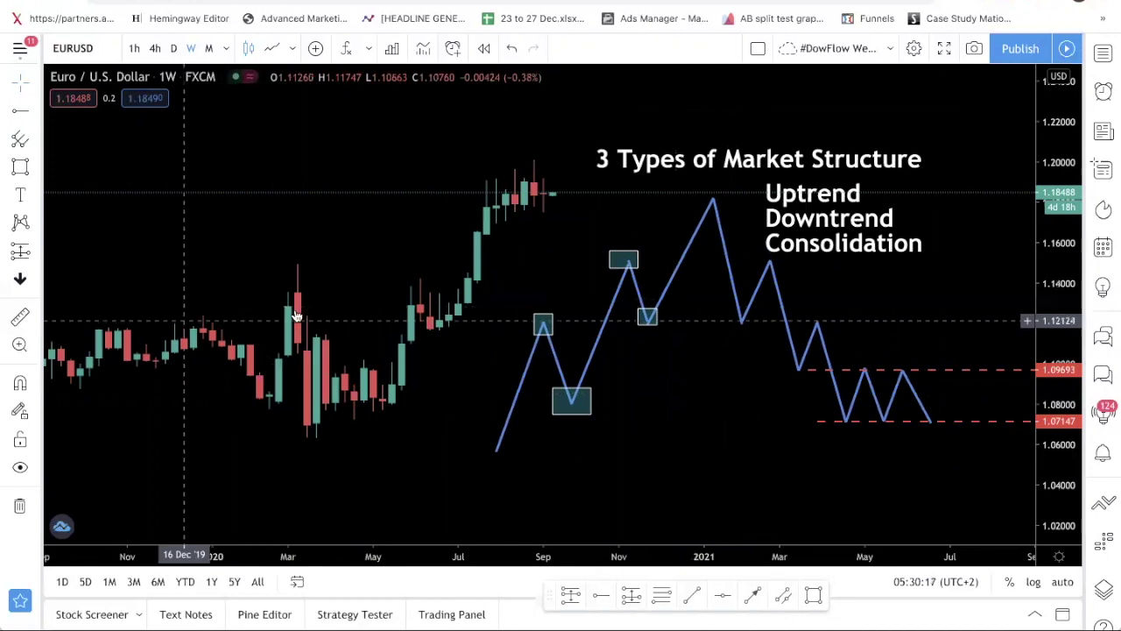
mouse_move(645, 370)
mouse_down()
mouse_move(620, 381)
mouse_move(663, 376)
mouse_up()
drag(325, 370, 318, 355)
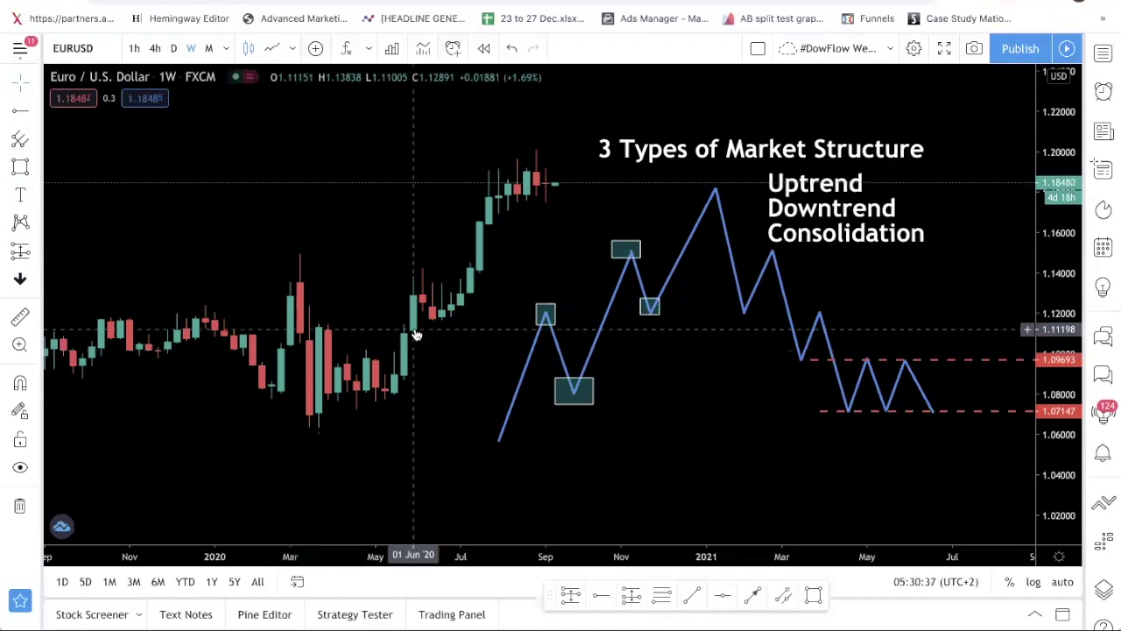
drag(725, 250, 681, 267)
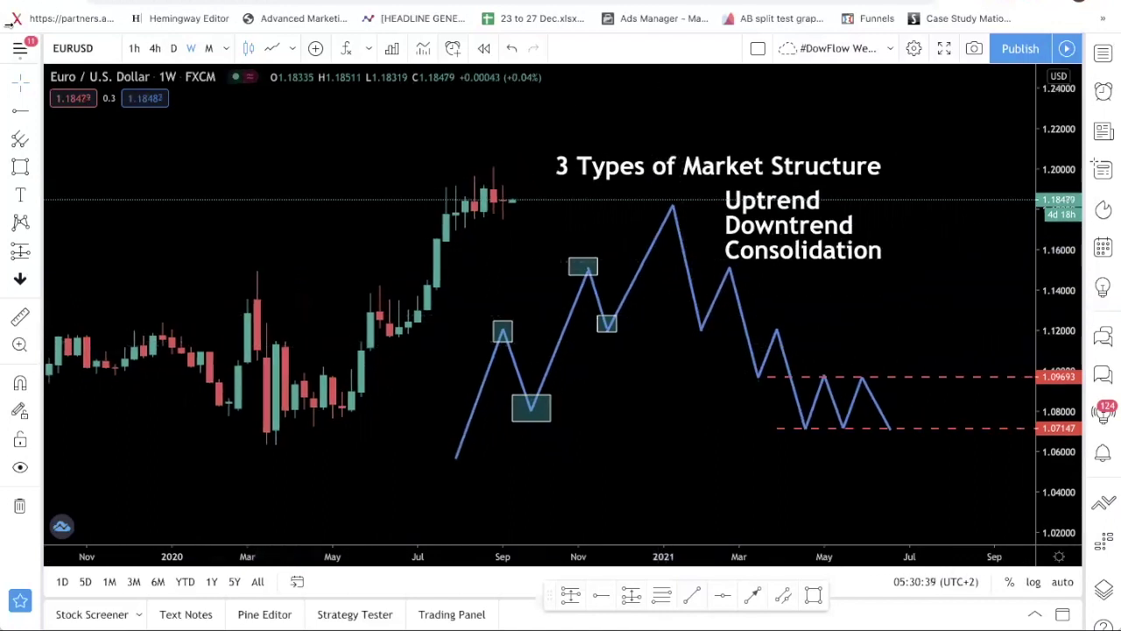
click(20, 166)
mouse_move(692, 314)
mouse_down()
mouse_move(720, 329)
mouse_move(712, 338)
mouse_up()
click(14, 163)
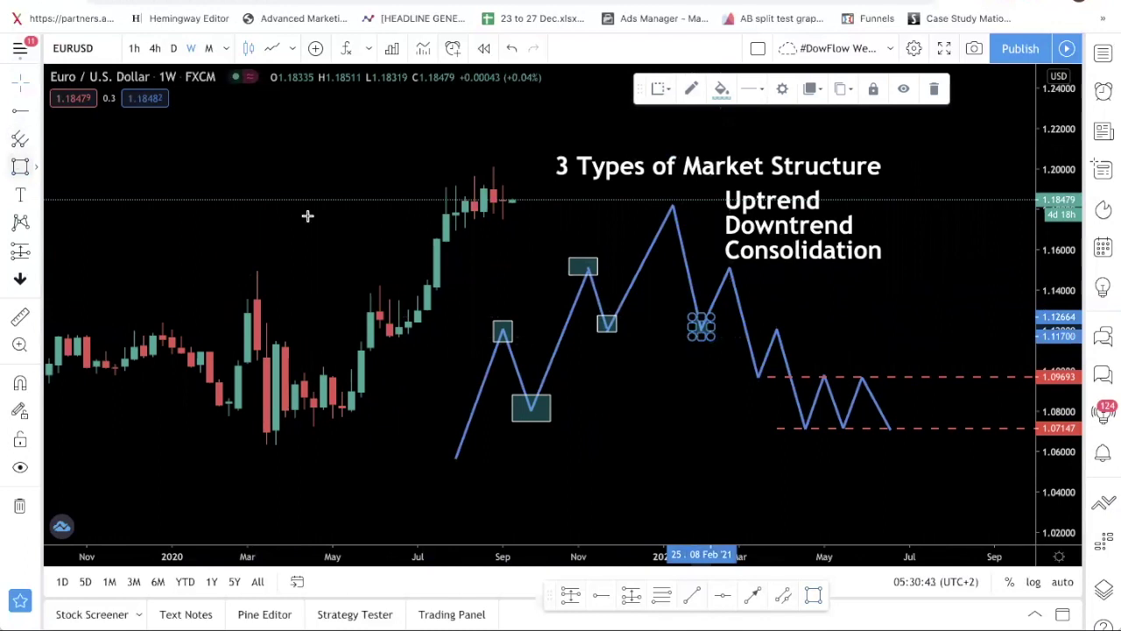
drag(707, 260, 734, 276)
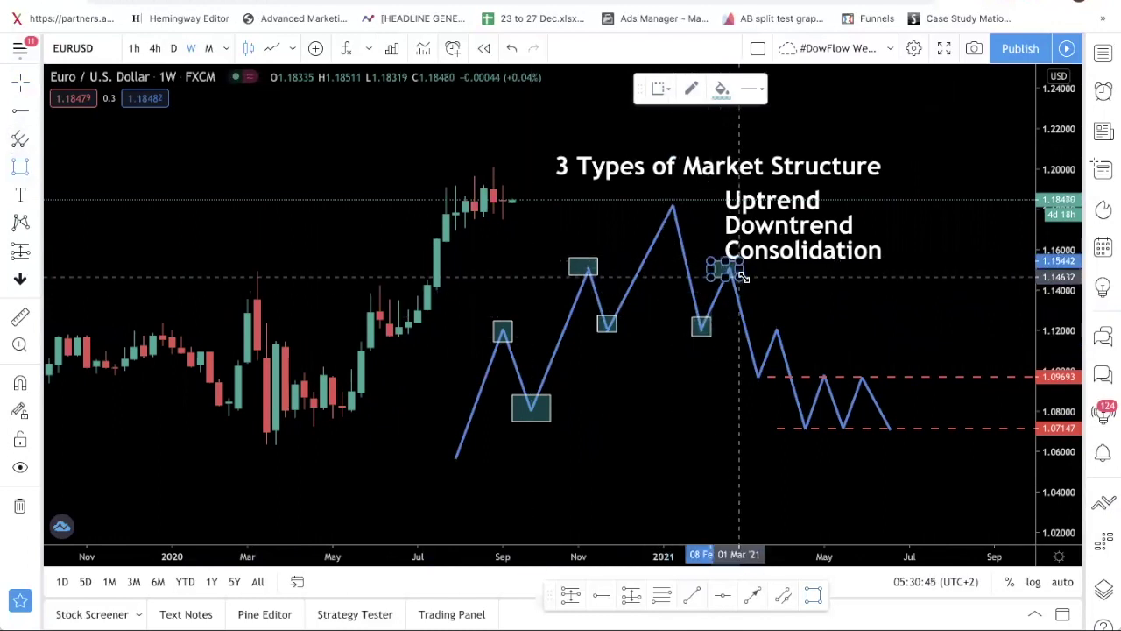
click(743, 282)
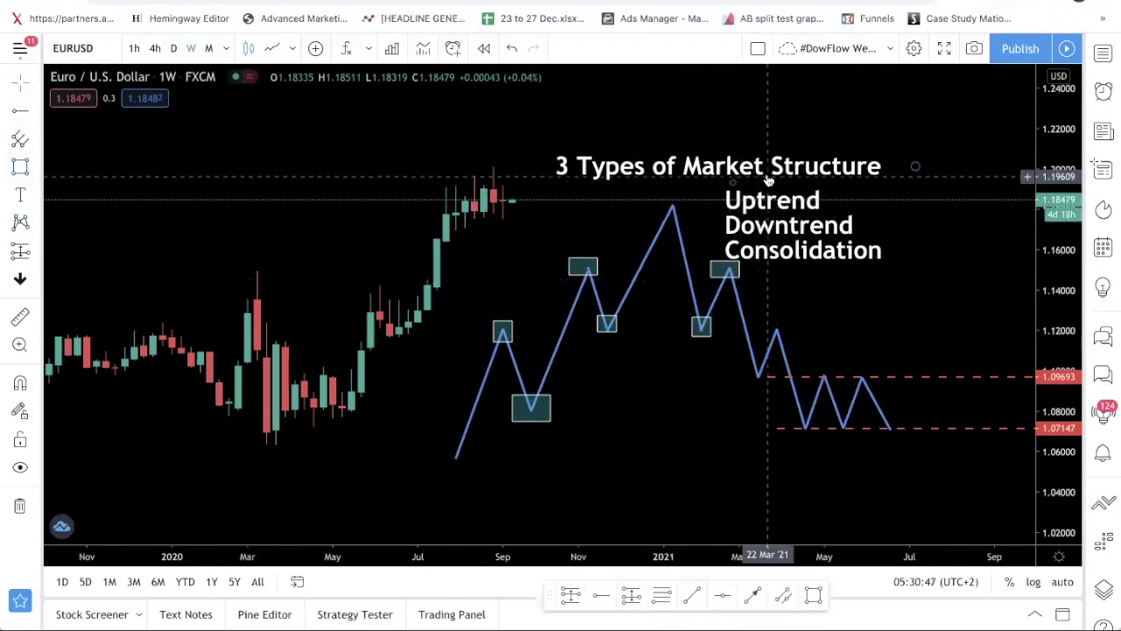
Draw rectangles around the downtrend's next trough and lower peak, about 1.0931 to 1.1023 and 1.1170 to 1.1247
click(20, 167)
drag(745, 363, 773, 388)
click(20, 167)
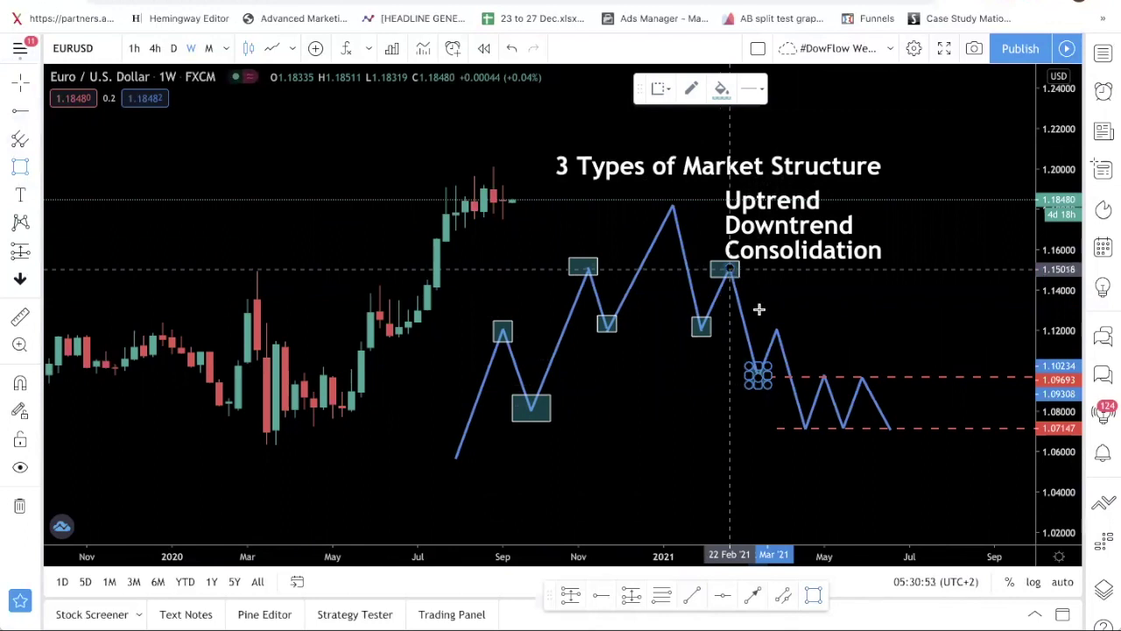
drag(768, 322, 781, 334)
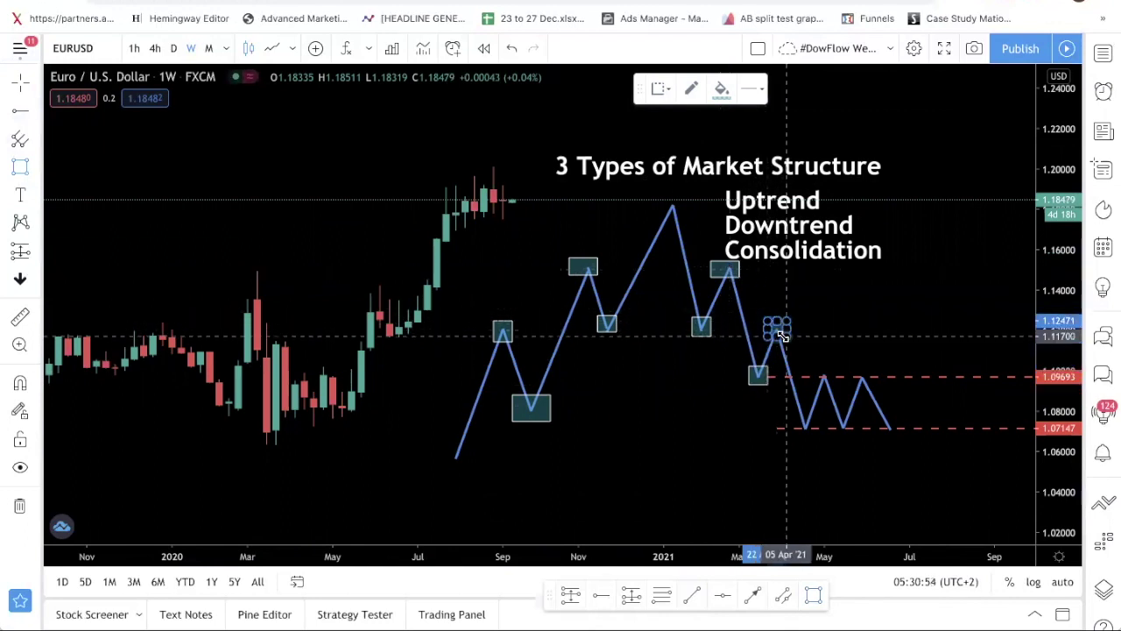
click(827, 329)
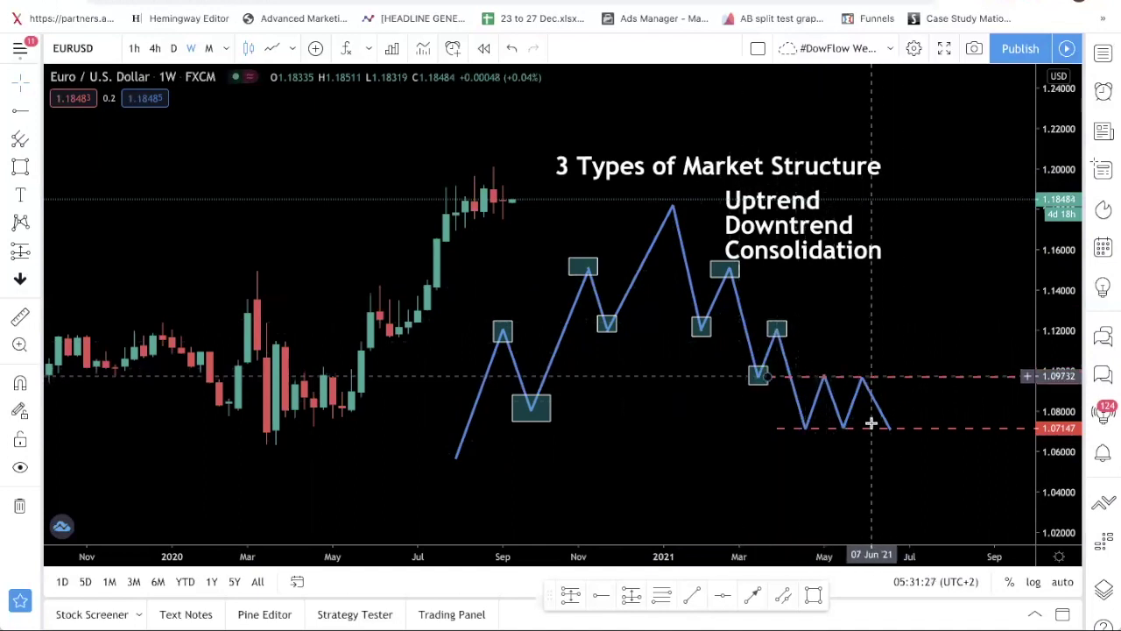
Draw a downward arrow past the end of the consolidation zigzag, from about 1.0697 below the lower dashed line to about 1.0508
drag(872, 443, 657, 465)
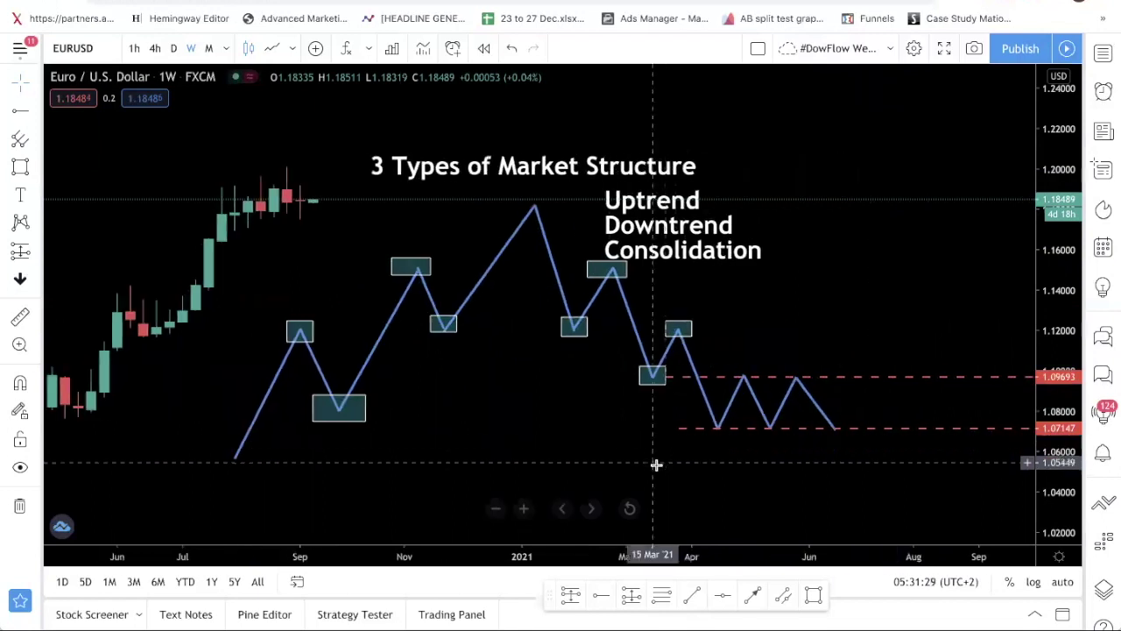
scroll(753, 455, up, 2)
scroll(1012, 305, up, 2)
drag(818, 428, 774, 393)
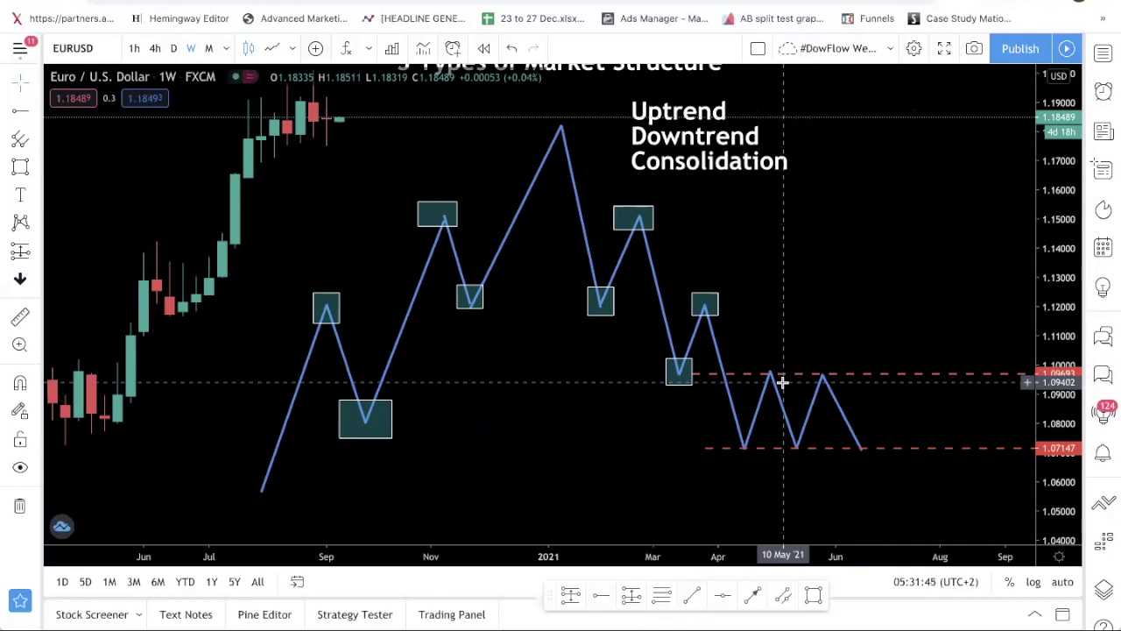
click(640, 226)
click(783, 421)
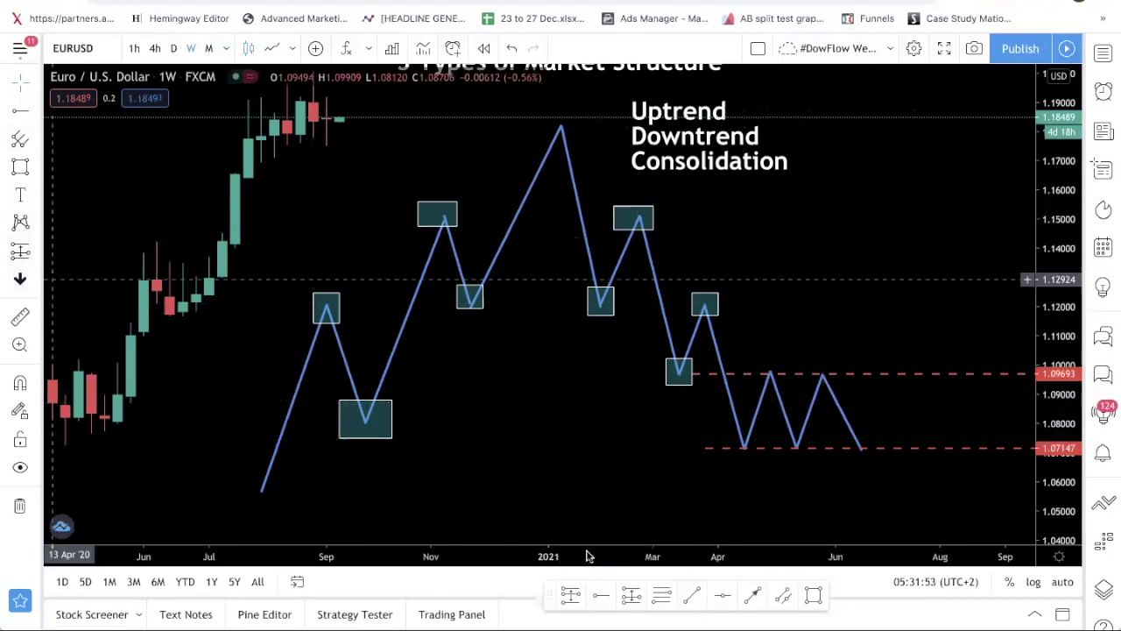
click(752, 596)
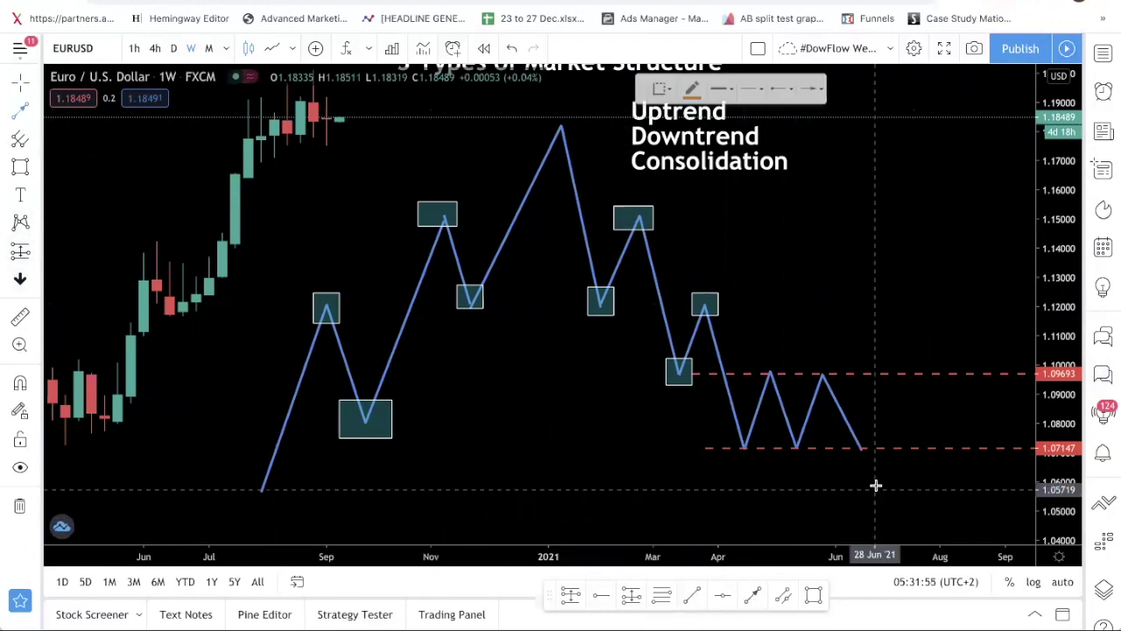
drag(885, 454, 913, 508)
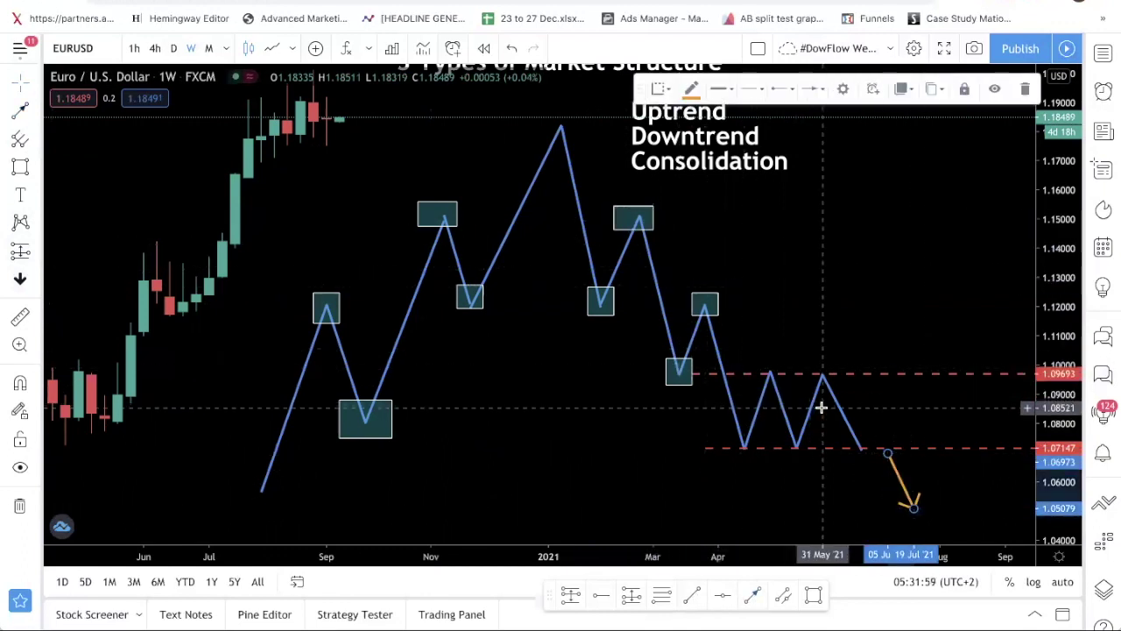
Append "(uptrend, downtrend)" to the Consolidation line of the structure types text label
double_click(718, 166)
text((uptrend, downtrend))
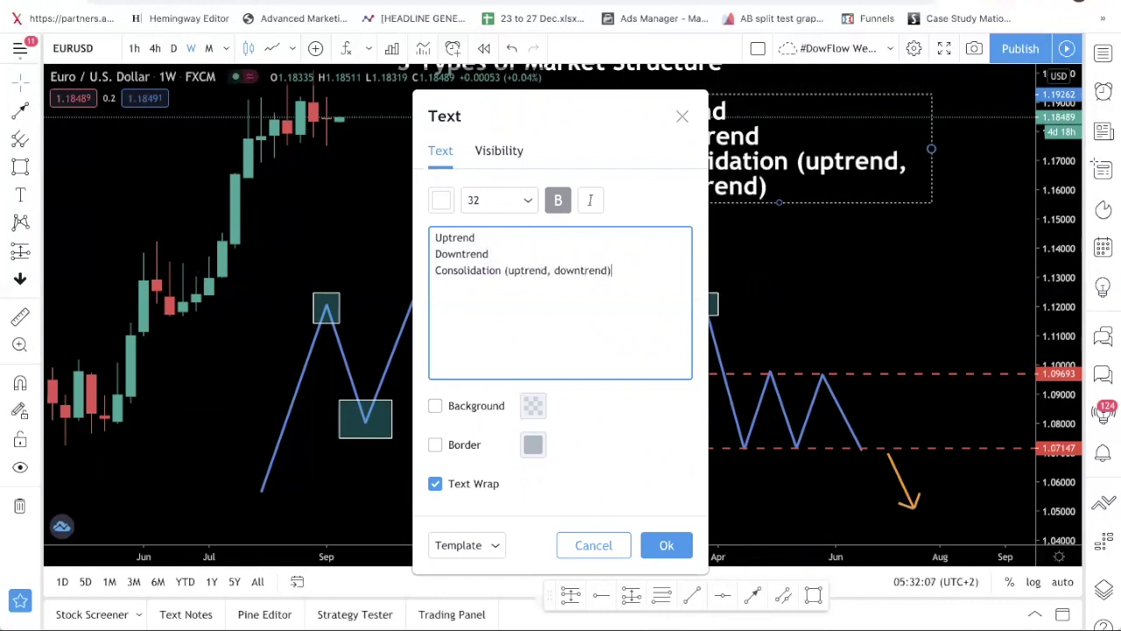
click(659, 545)
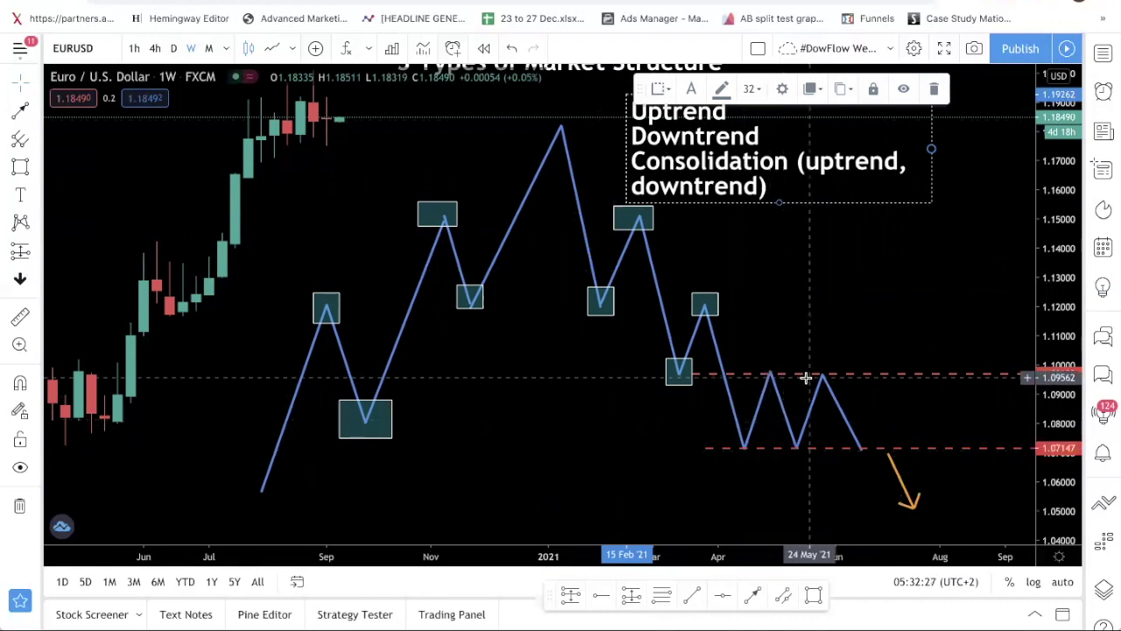
scroll(806, 379, up, 1)
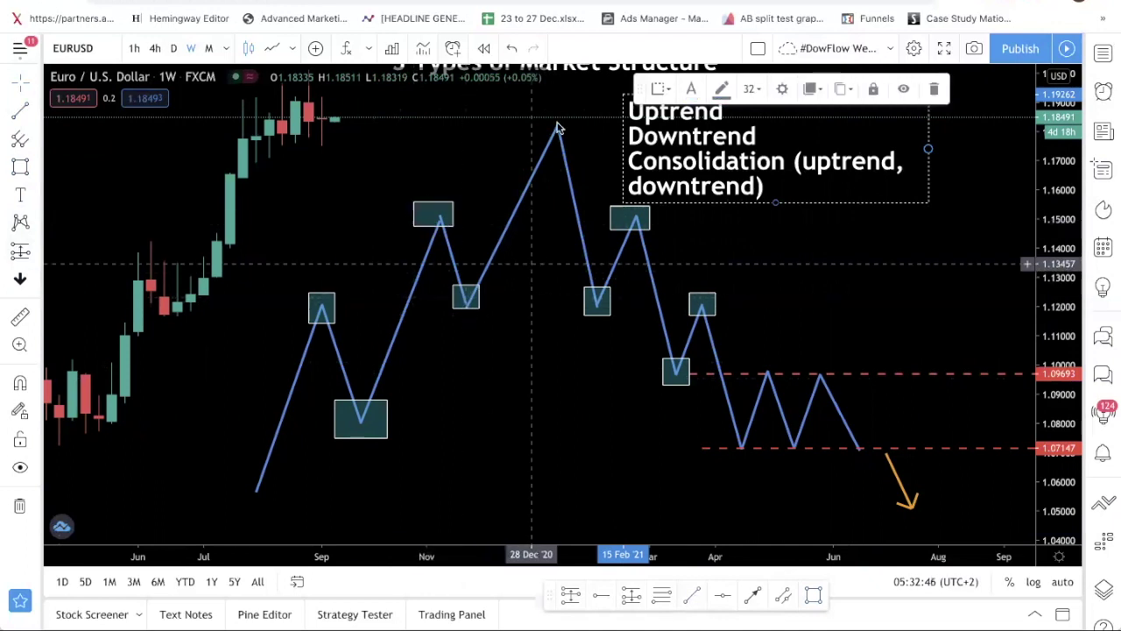
Break the zigzag apart at its top and extend the rising side with lines down to about 1.1220 and up to about 1.1517
drag(557, 129, 581, 178)
drag(558, 129, 480, 218)
click(693, 596)
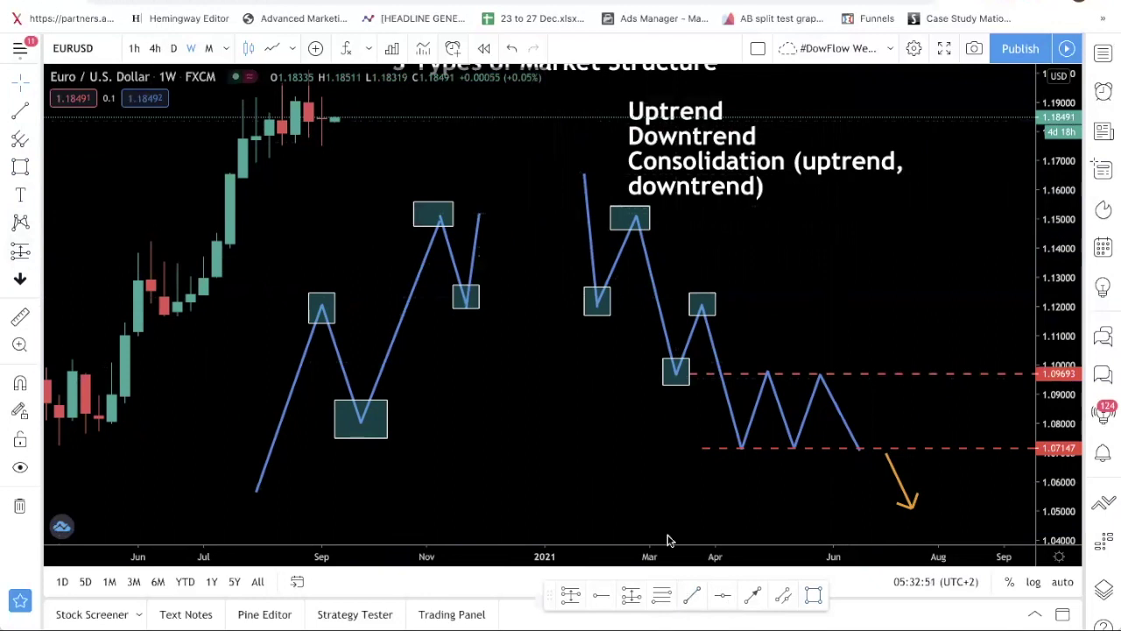
click(480, 219)
click(506, 301)
click(692, 596)
click(506, 302)
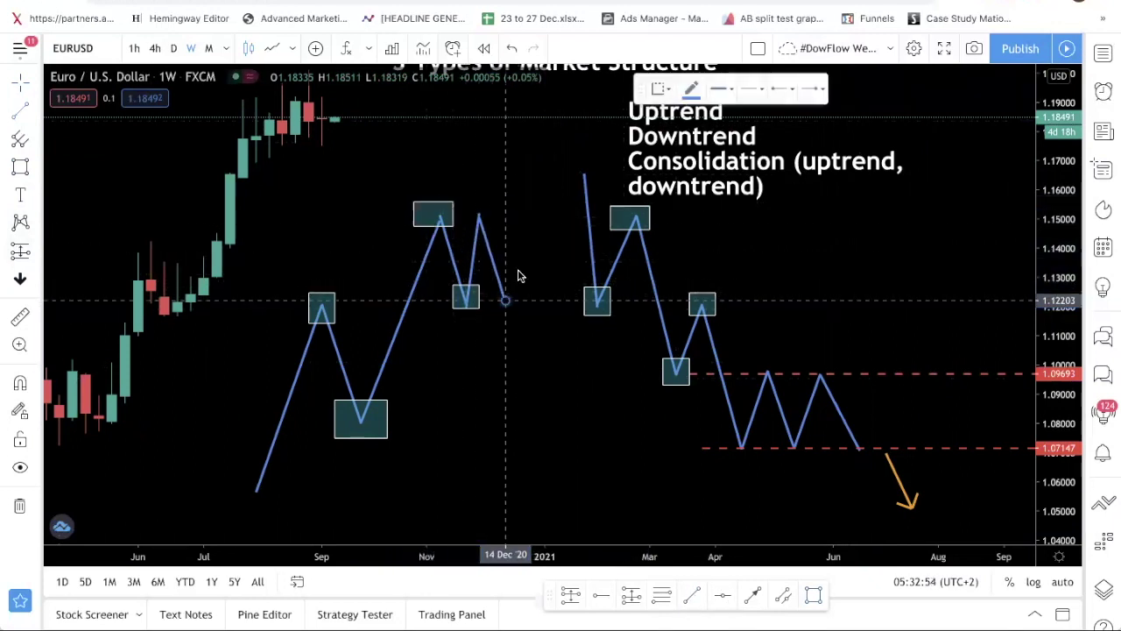
click(517, 216)
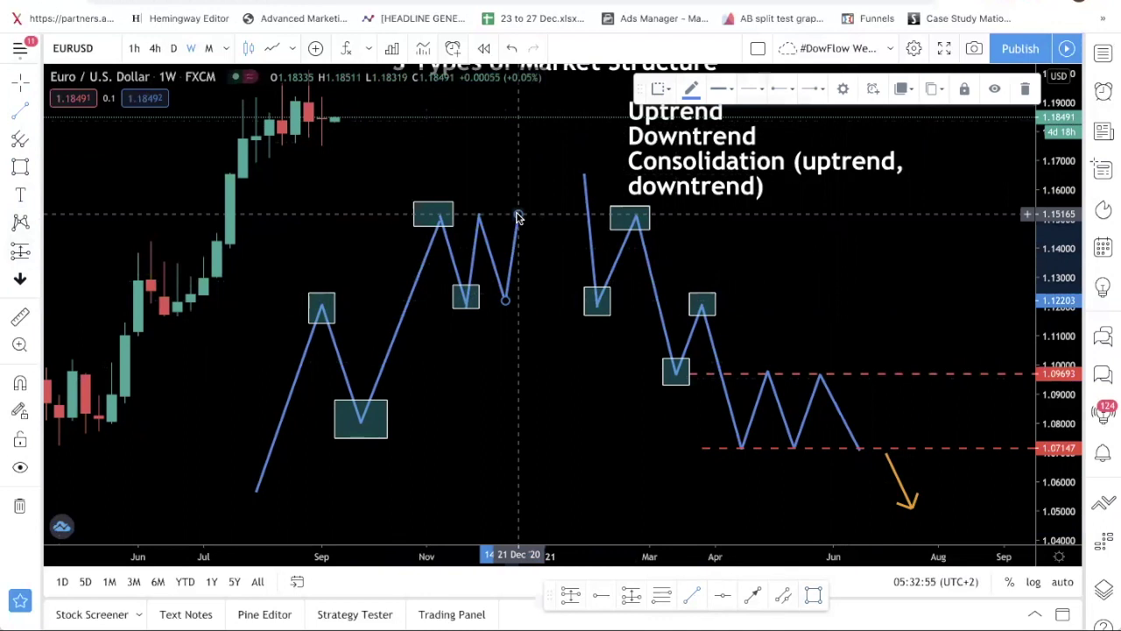
Draw dashed horizontal rays at about 1.1514 and 1.1210 along the highs and lows of the upper consolidation
click(692, 595)
click(601, 596)
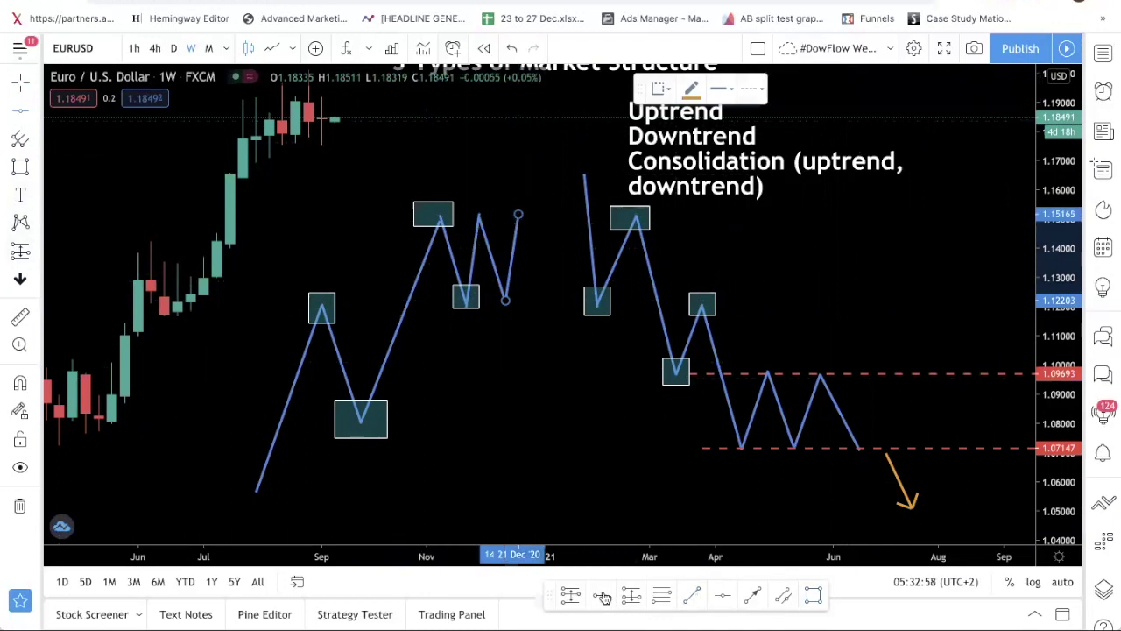
click(426, 215)
click(601, 596)
click(427, 303)
click(612, 382)
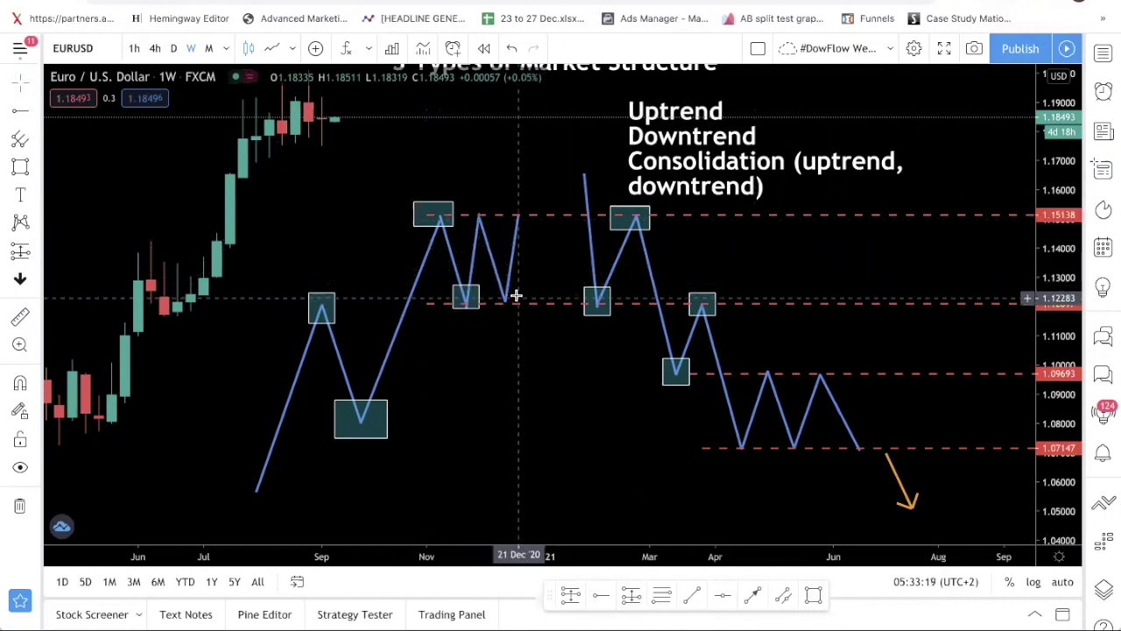
click(335, 398)
click(511, 268)
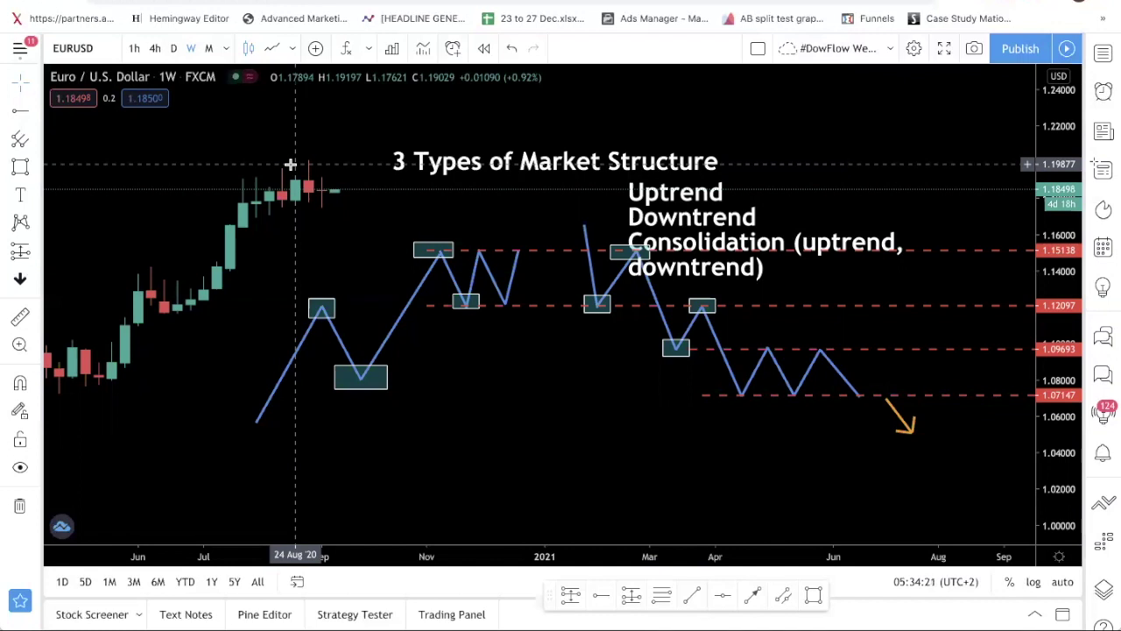
Examine the real EURUSD candles on the weekly, 1-hour and 4-hour charts, settling on the daily timeframe
drag(290, 164, 830, 230)
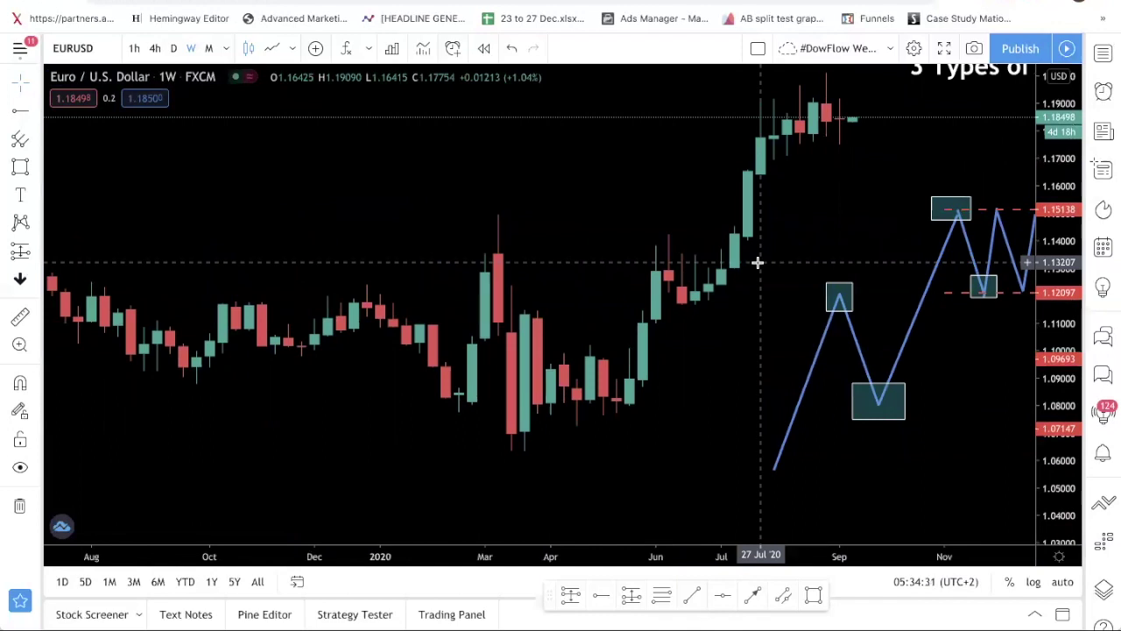
drag(608, 288, 739, 327)
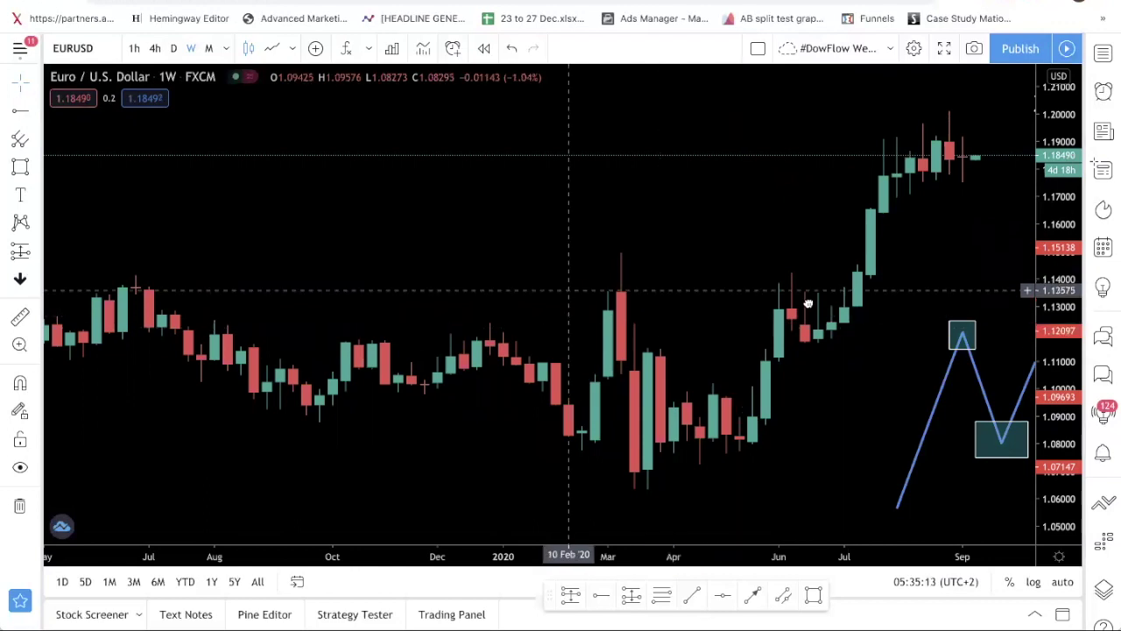
scroll(806, 303, down, 5)
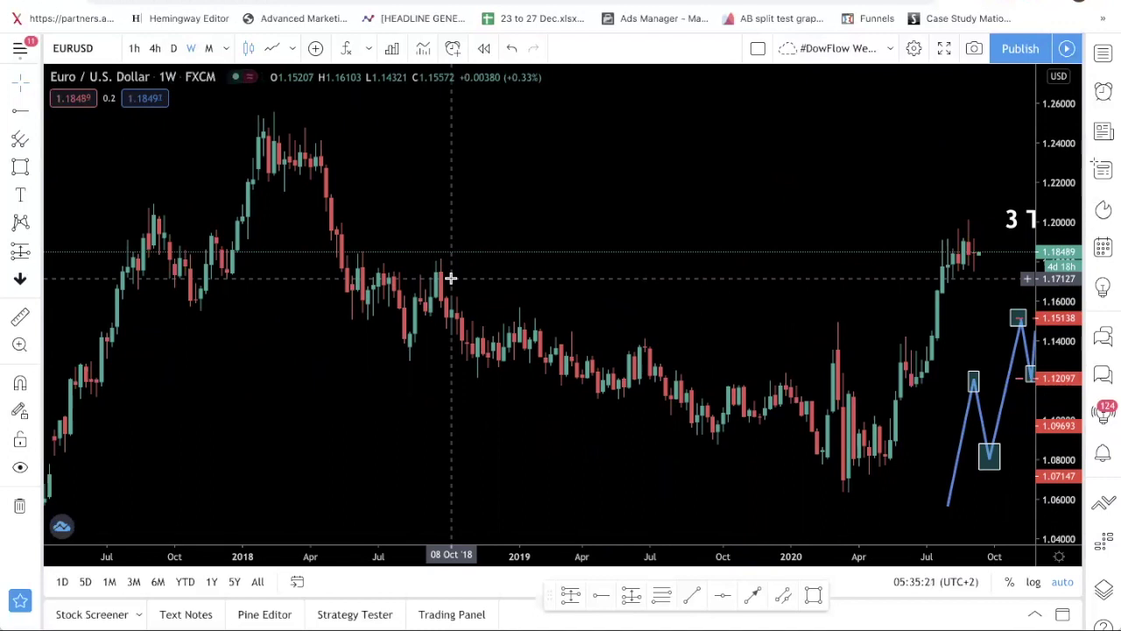
click(135, 48)
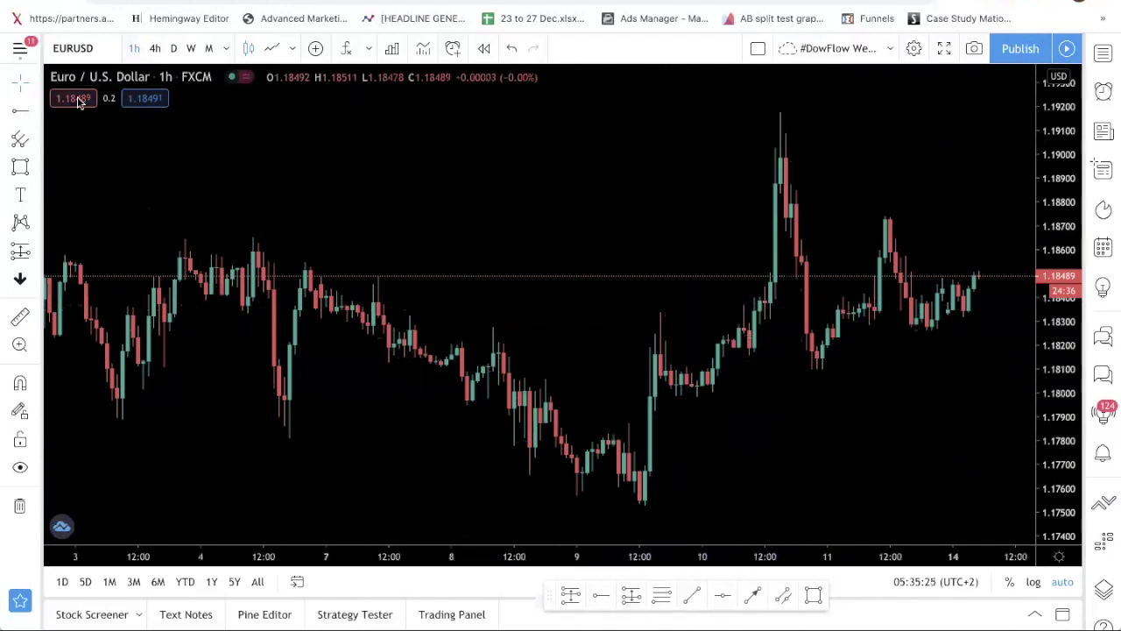
click(173, 49)
drag(685, 308, 573, 309)
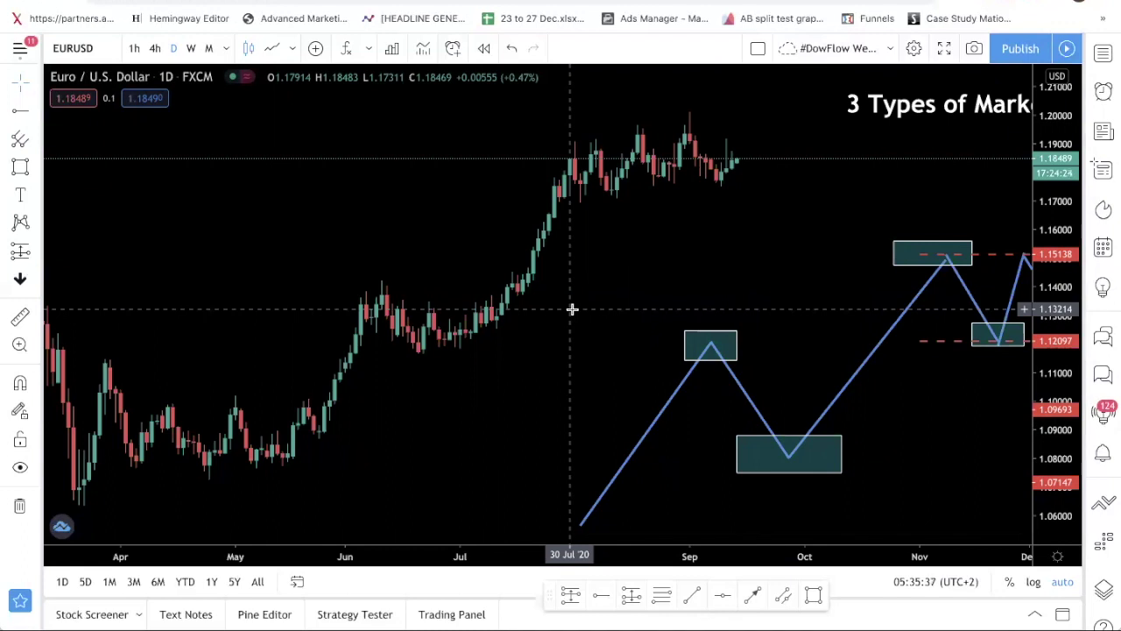
click(152, 50)
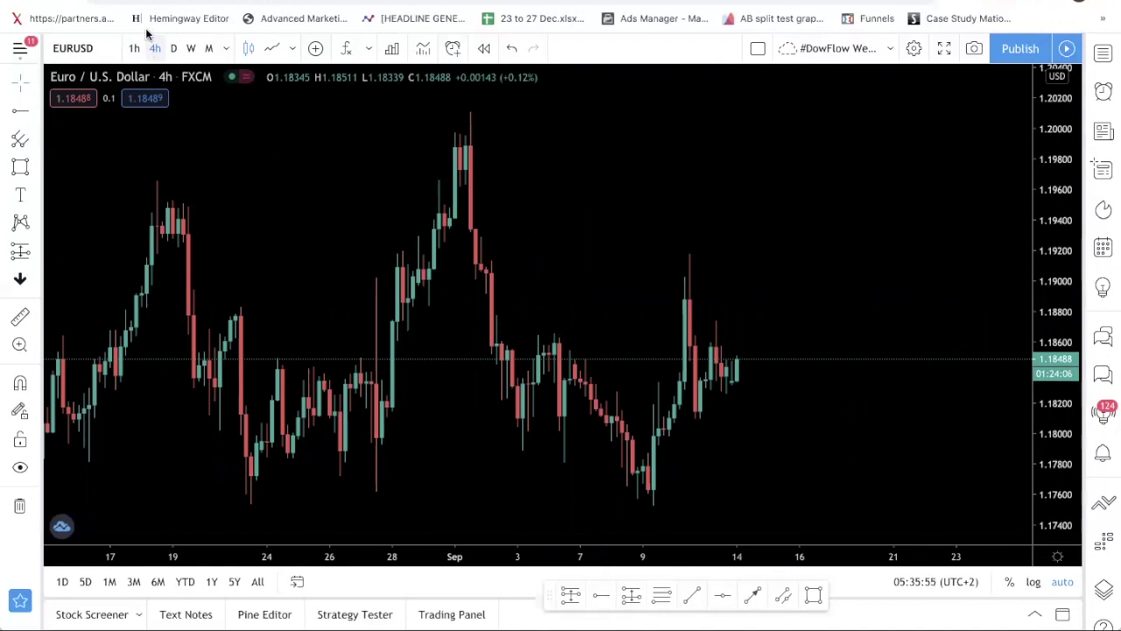
click(172, 48)
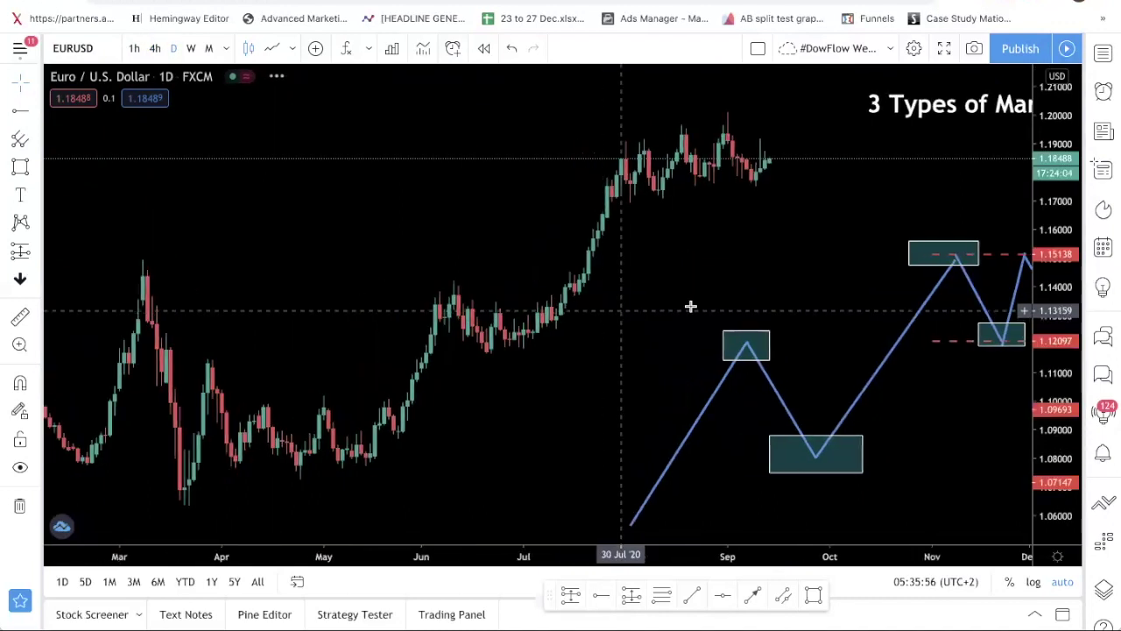
Draw a rectangle around the sideways price range from early April to early June 2020, about 1.0770 to 1.0992
drag(688, 306, 864, 295)
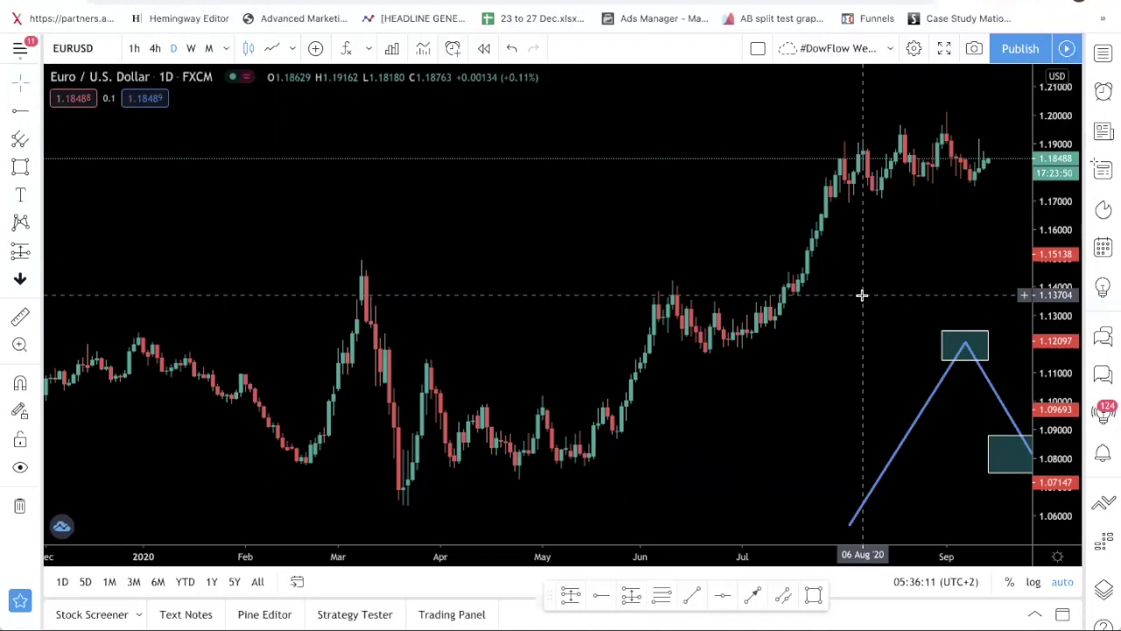
scroll(901, 261, up, 1)
scroll(613, 277, up, 3)
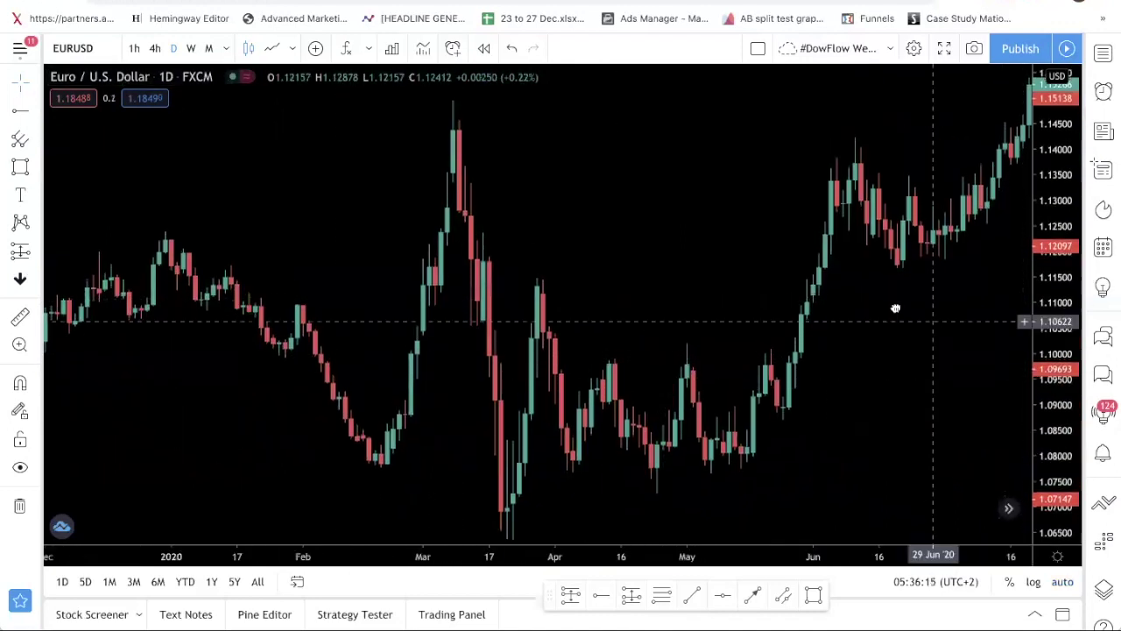
drag(897, 308, 866, 309)
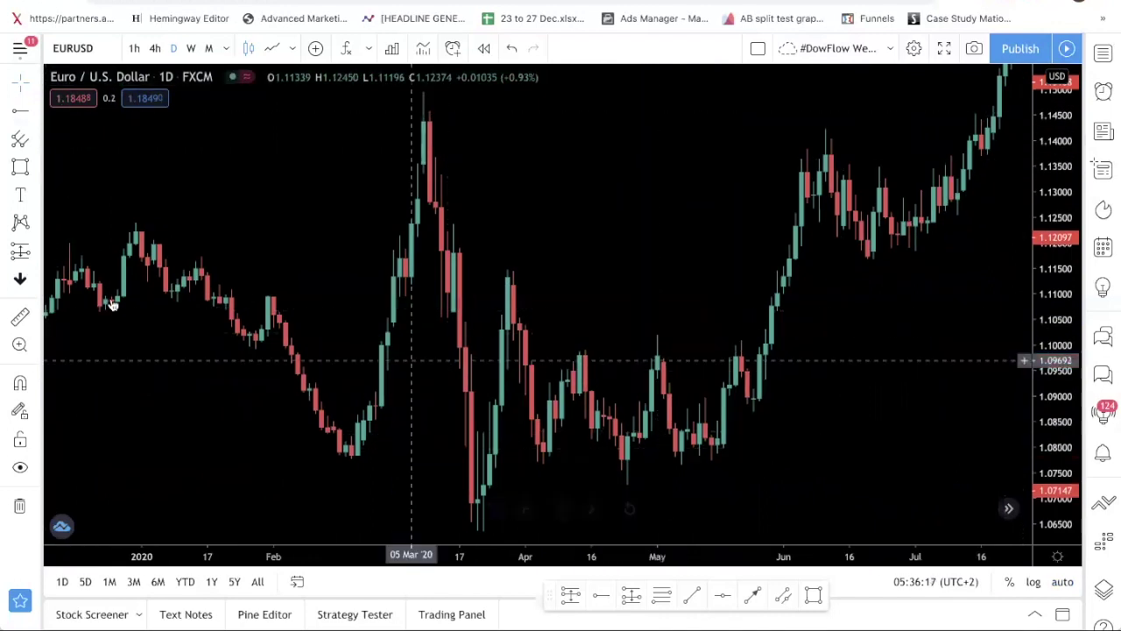
click(20, 167)
drag(542, 349, 808, 461)
Draw dashed horizontal rays along the range rectangle's upper and lower edges, at about 1.0992 and 1.0770
click(15, 118)
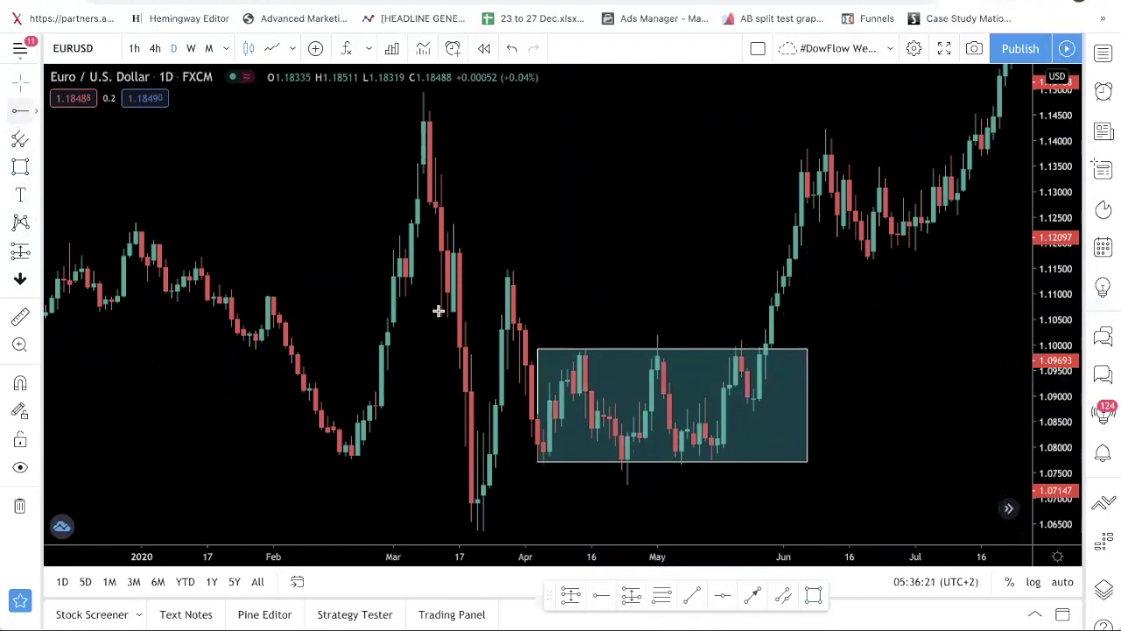
click(554, 349)
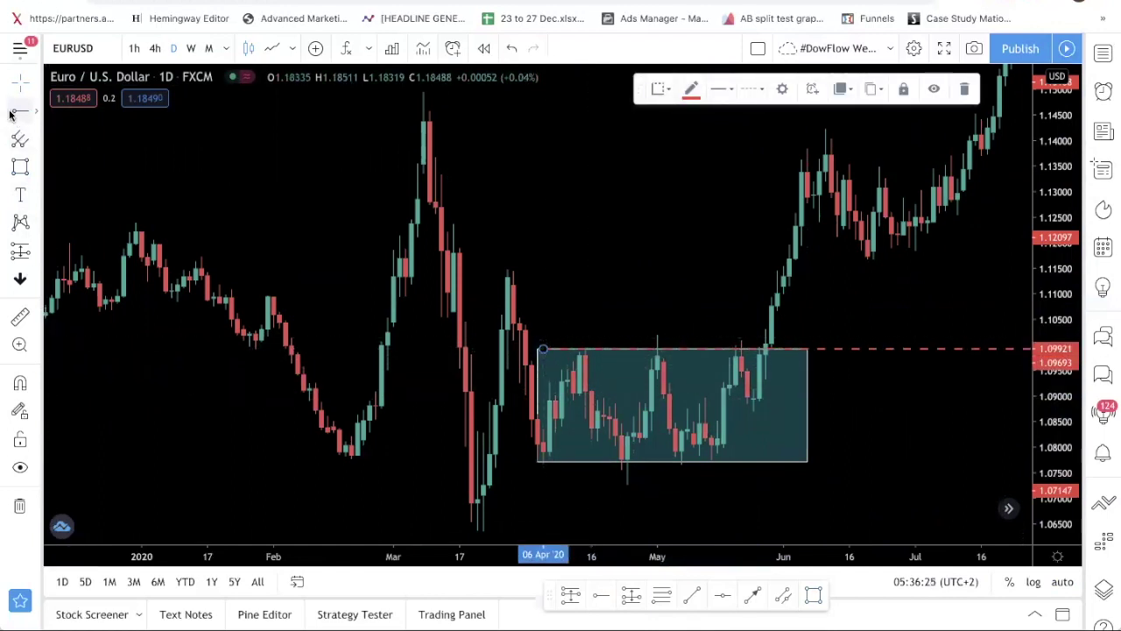
click(537, 461)
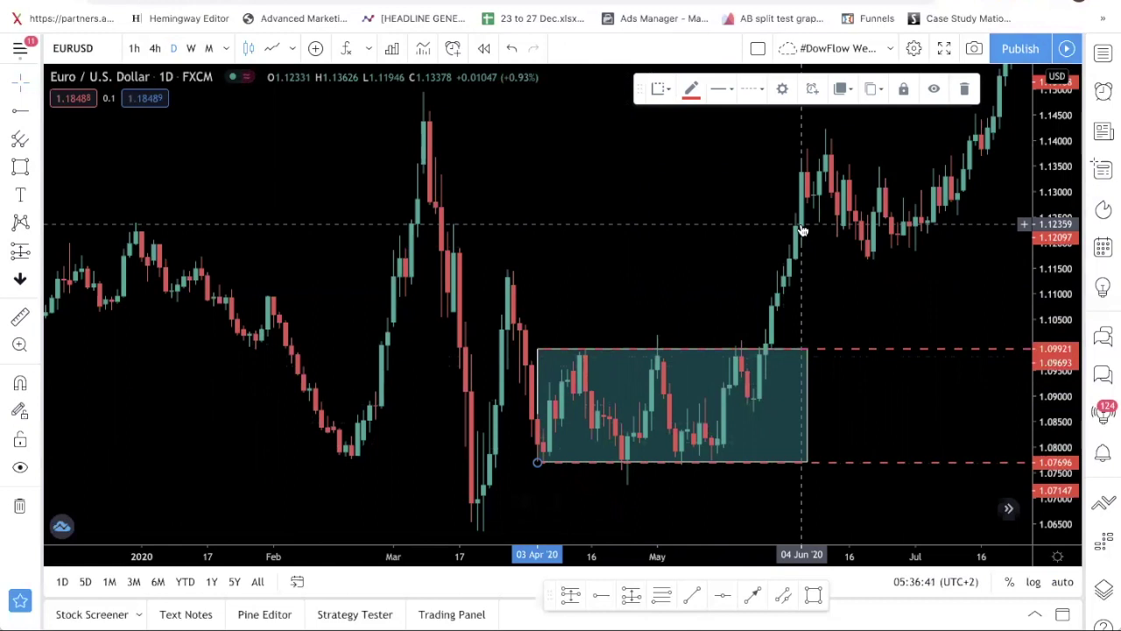
Check the range as a line chart, return to candlesticks and revisit the market structure diagram
click(272, 51)
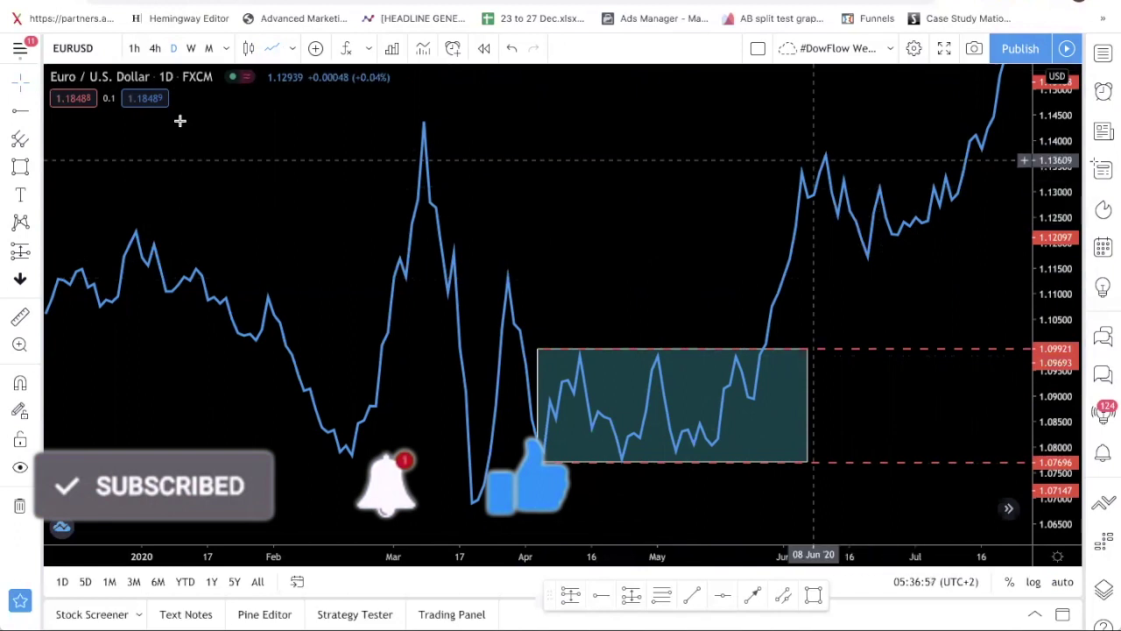
click(248, 48)
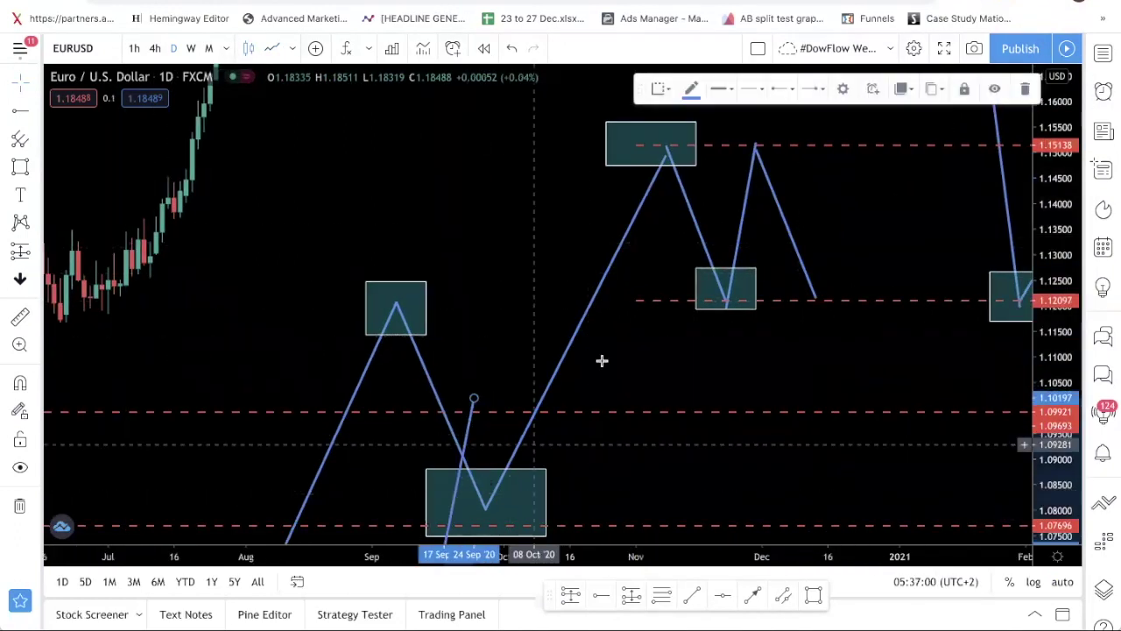
scroll(661, 327, down, 5)
drag(329, 424, 206, 474)
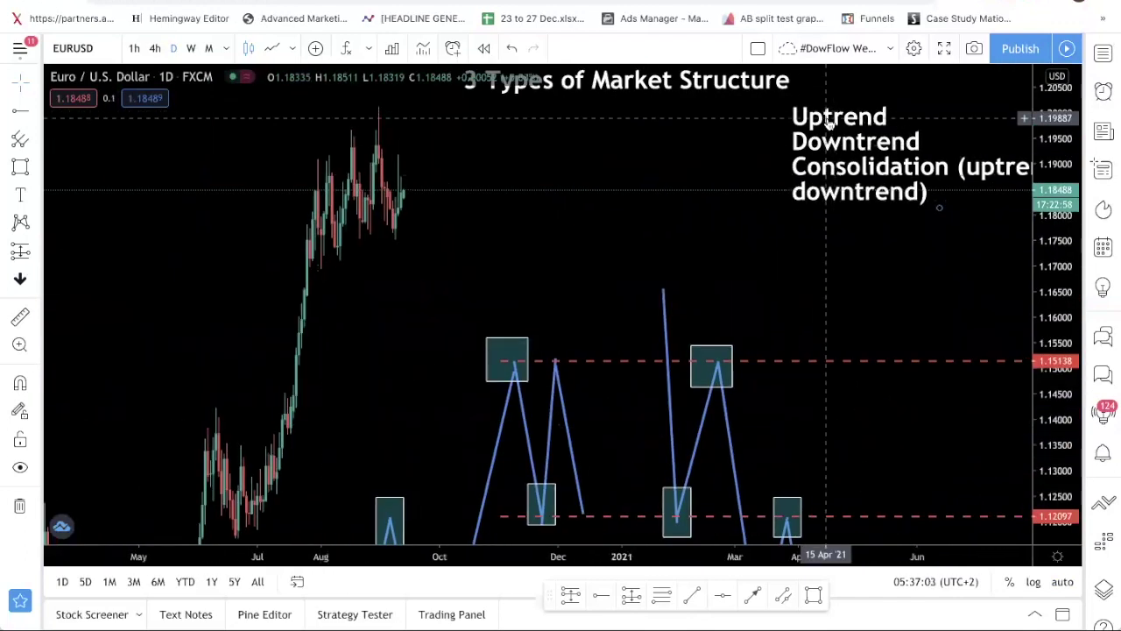
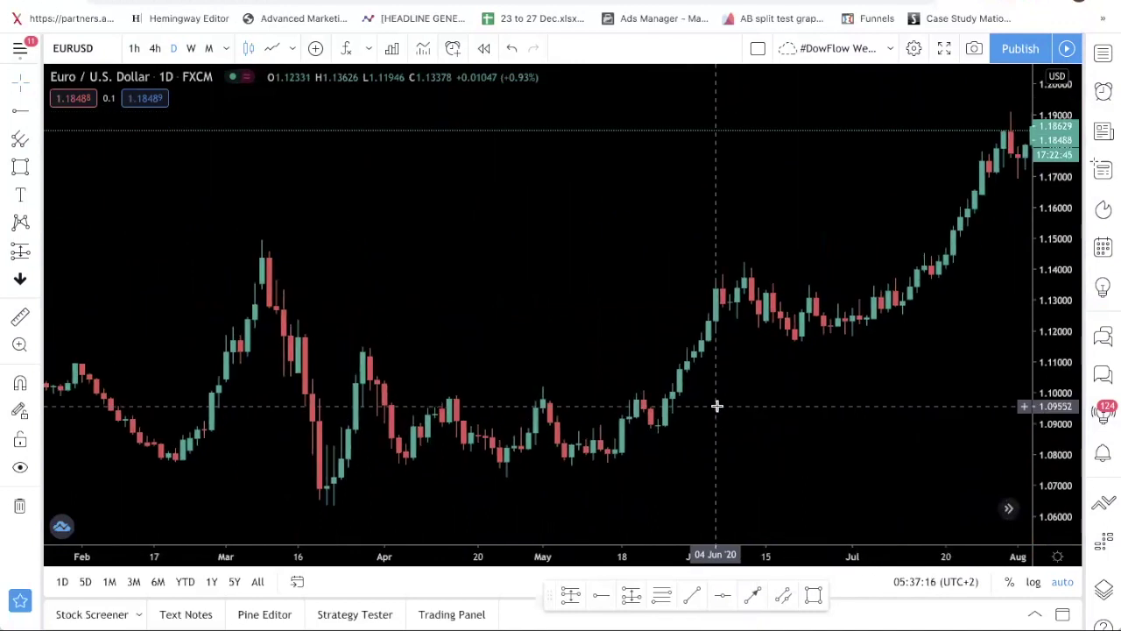
Draw rectangles at the late March 2020 high, about 1.1112 to 1.1186, and the late April low, about 1.0726 to 1.0766
scroll(753, 350, up, 2)
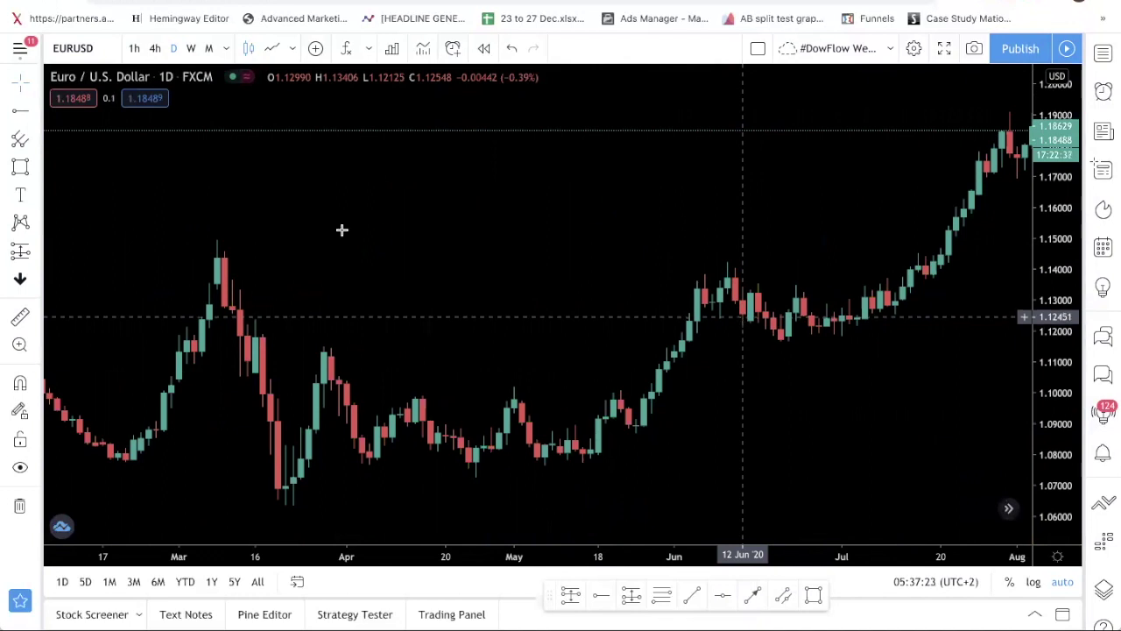
click(20, 166)
drag(306, 335, 366, 358)
click(20, 167)
drag(458, 462, 512, 480)
Draw rectangles at the June 2020 high, about 1.1391 to 1.1449, and the low following it, about 1.1144 to 1.1200
click(20, 166)
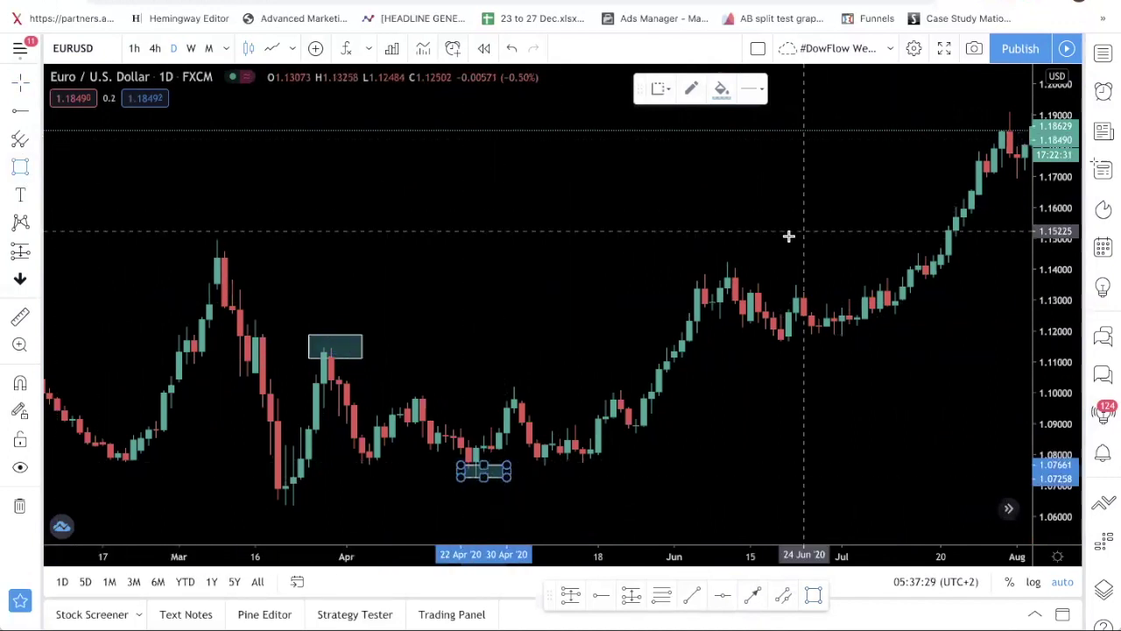
drag(712, 254, 766, 272)
click(20, 166)
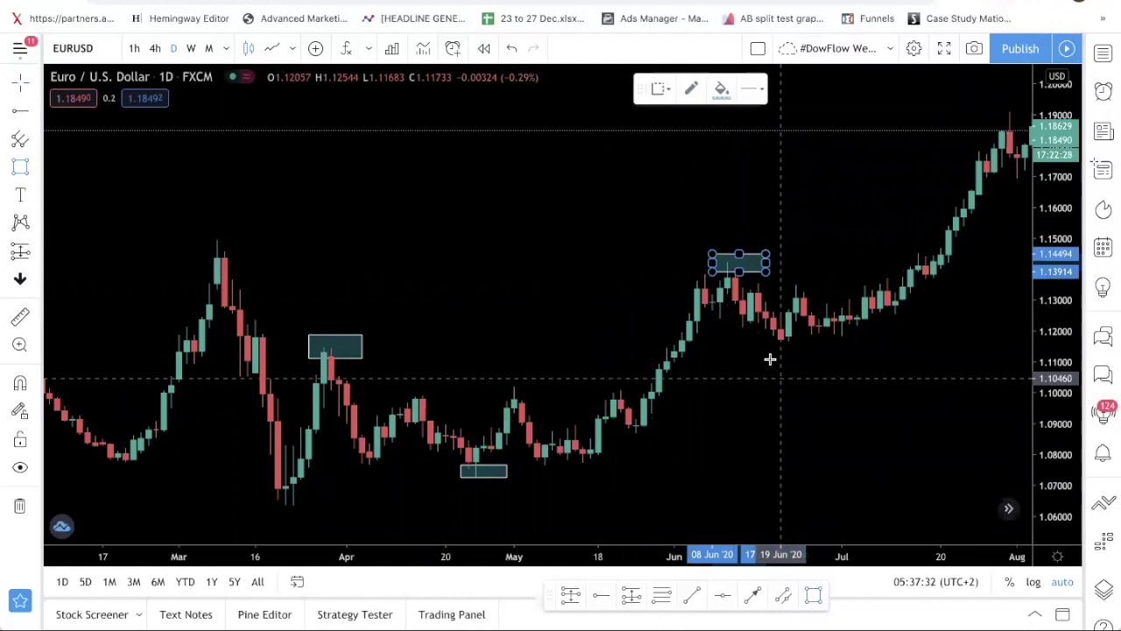
drag(765, 331, 850, 348)
click(935, 349)
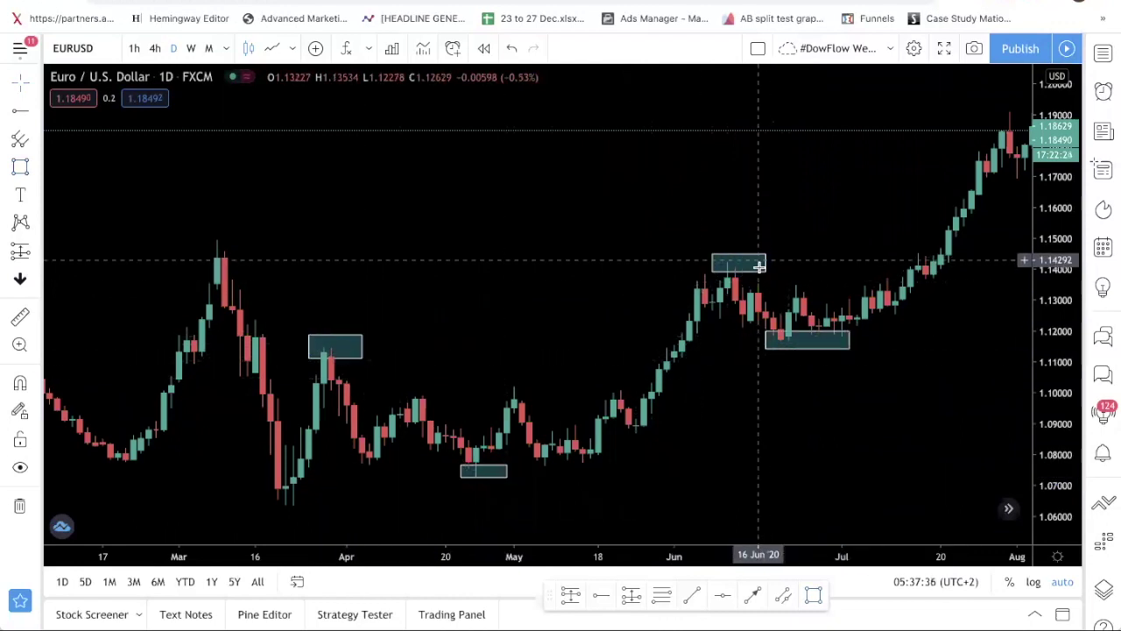
Draw rectangles at the three rising peaks from early August to early September 2020, about 1.1886–1.1918, 1.1950–1.1980 and 1.1984–1.2017
scroll(360, 338, right, 2)
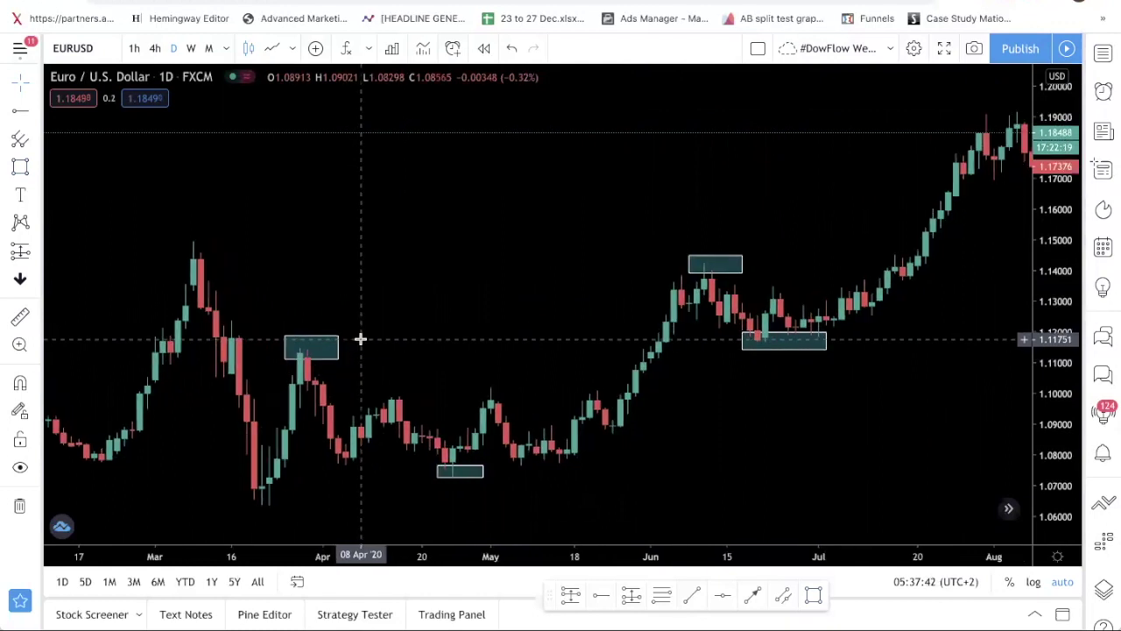
drag(896, 368, 662, 400)
scroll(662, 400, right, 10)
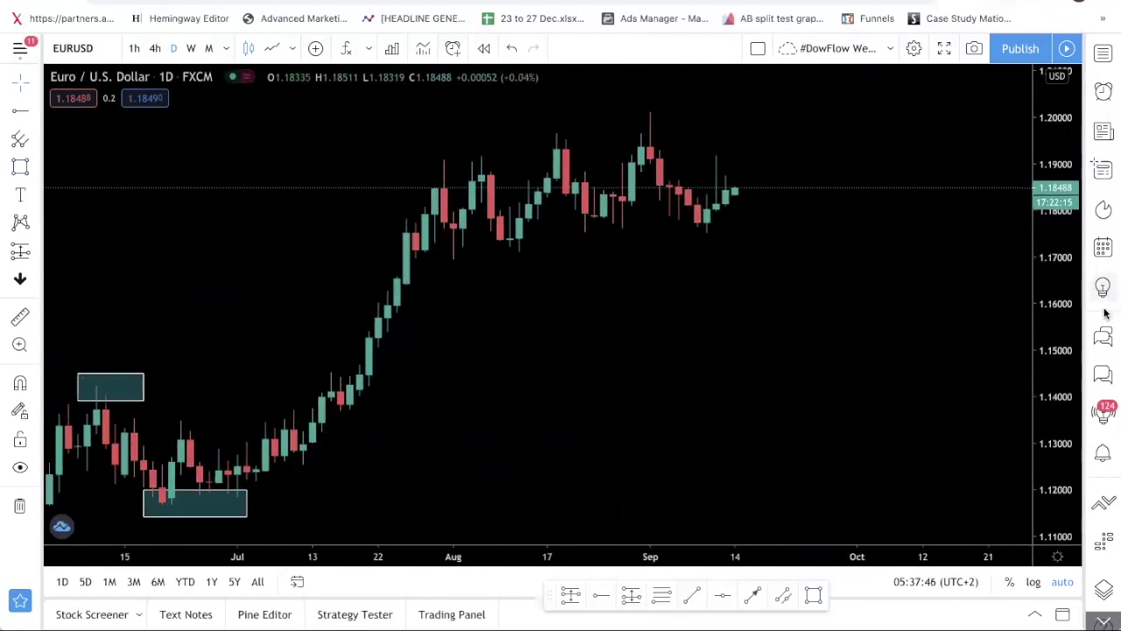
drag(1047, 212, 704, 342)
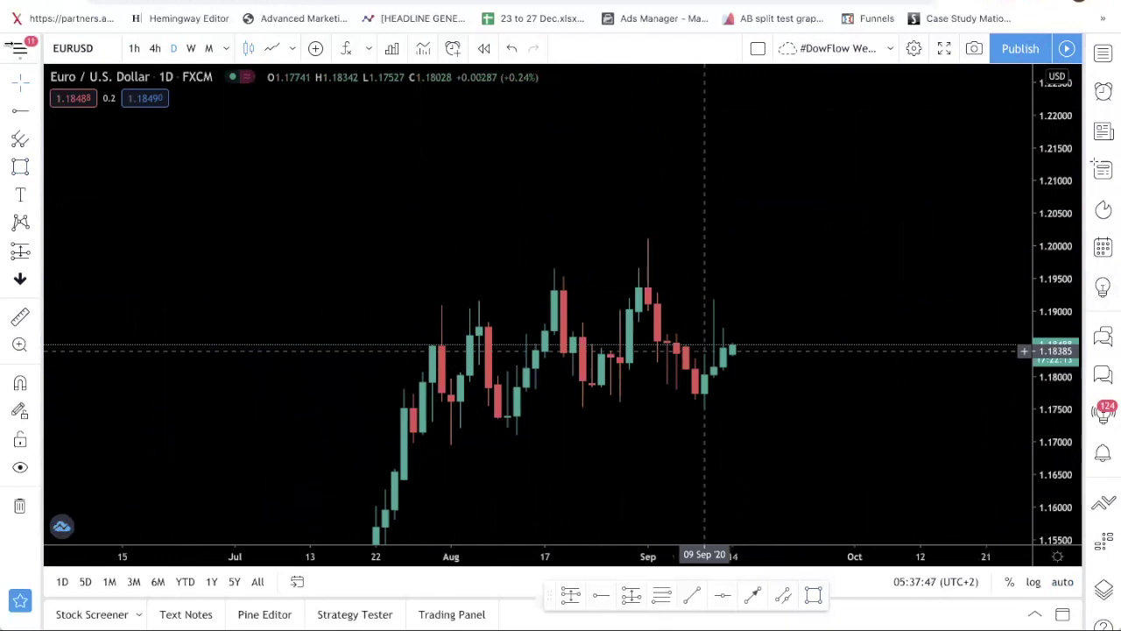
drag(473, 301, 511, 320)
click(20, 167)
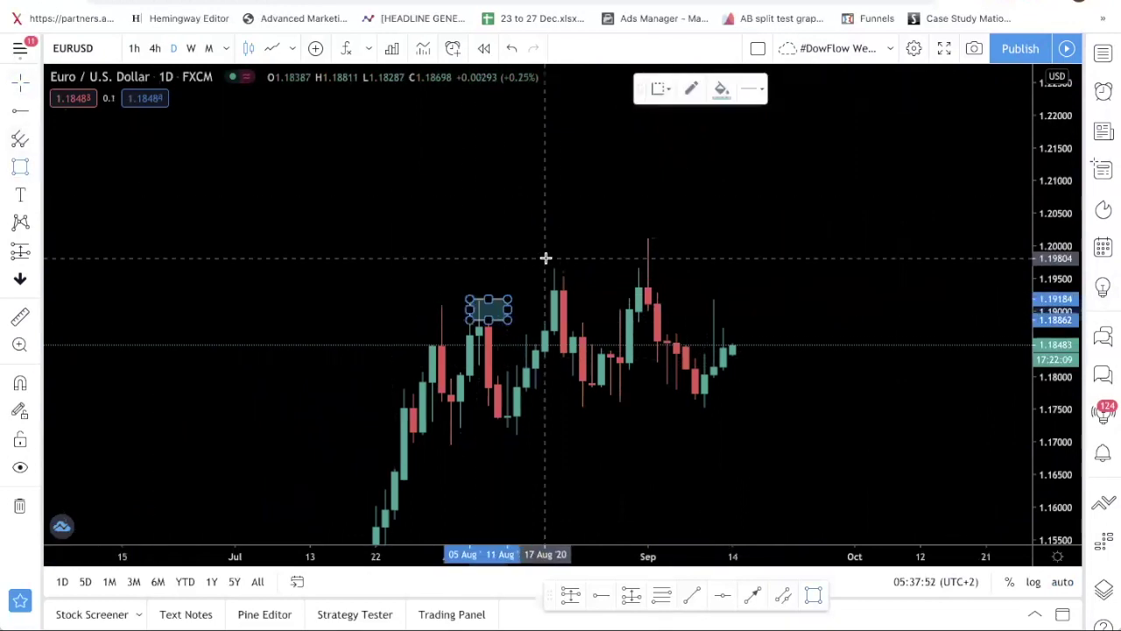
drag(543, 257, 573, 278)
click(20, 167)
drag(628, 235, 695, 256)
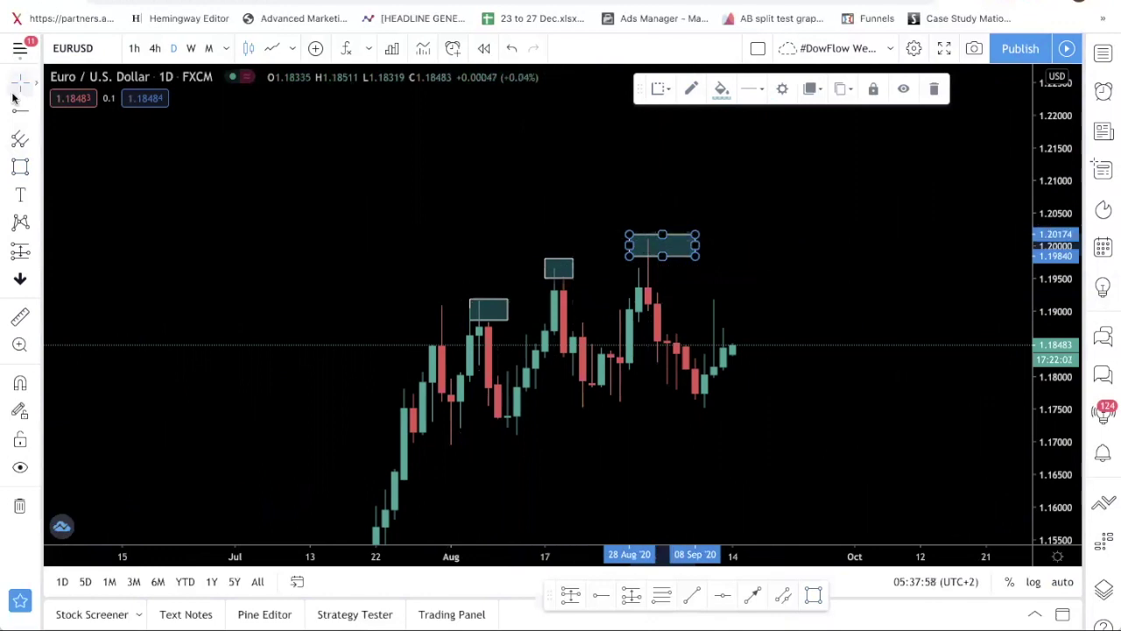
Draw rectangles at the two rising August 2020 lows, about 1.1703 to 1.1725 and 1.1759 to 1.1794
click(20, 167)
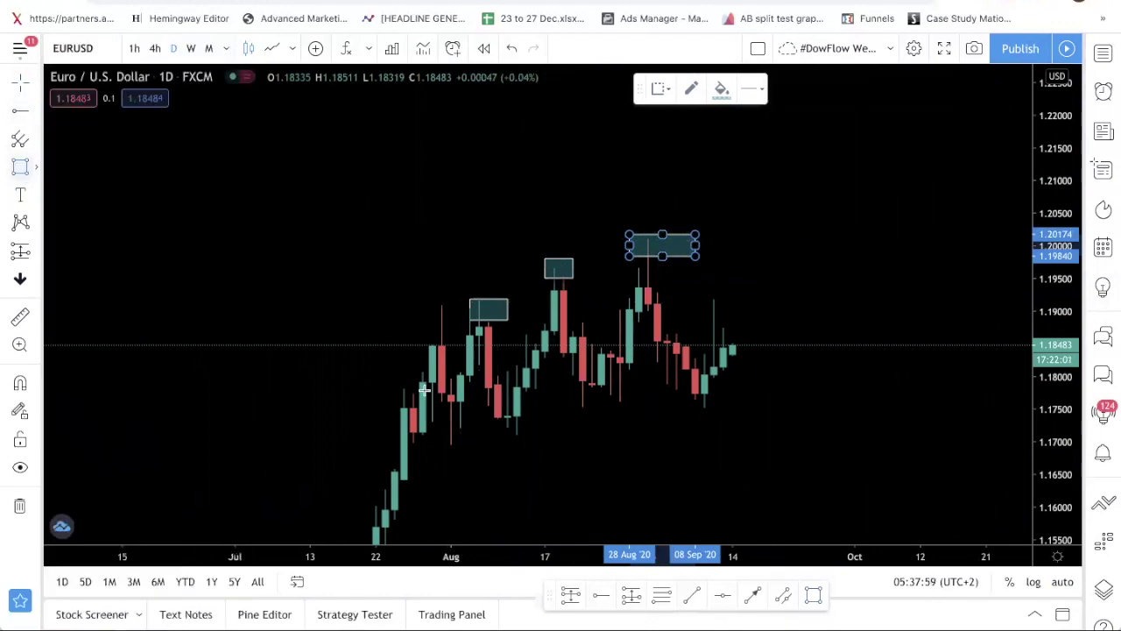
drag(504, 423, 530, 442)
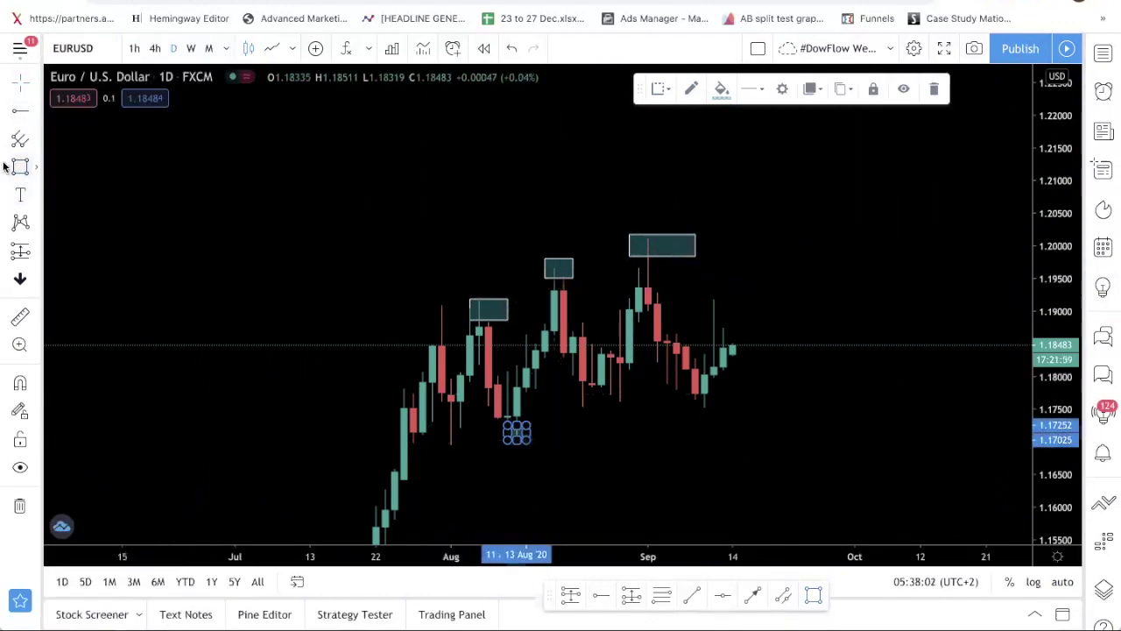
click(581, 376)
click(630, 401)
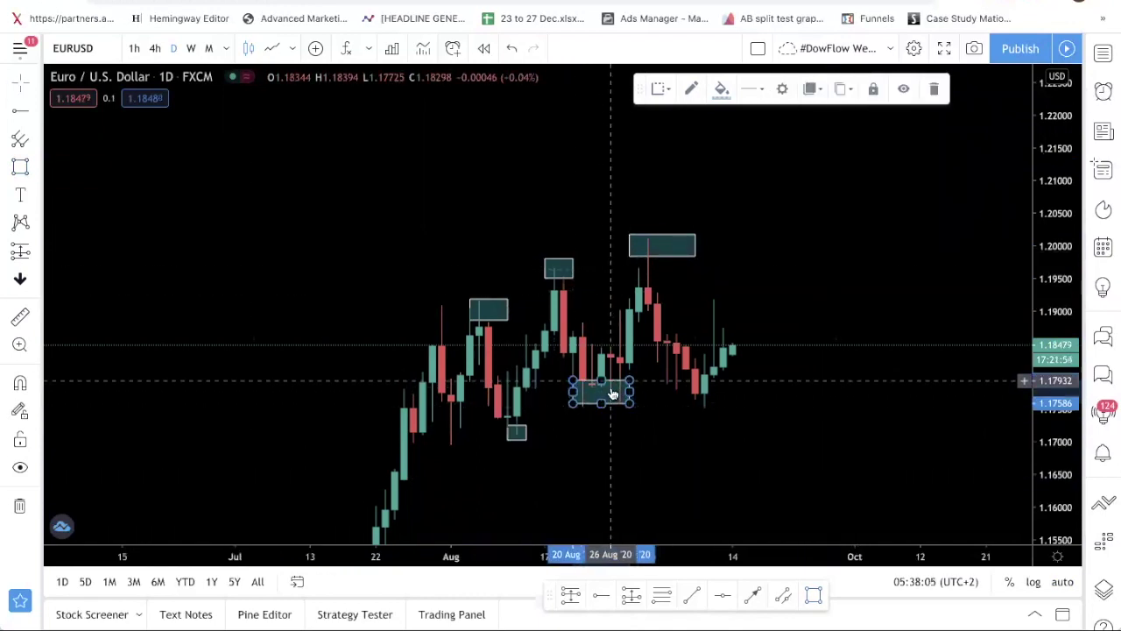
Move the late August low's rectangle down to about 1.1734–1.1771 and draw another at the September low, about 1.1754 to 1.1796
drag(613, 393, 604, 411)
click(741, 398)
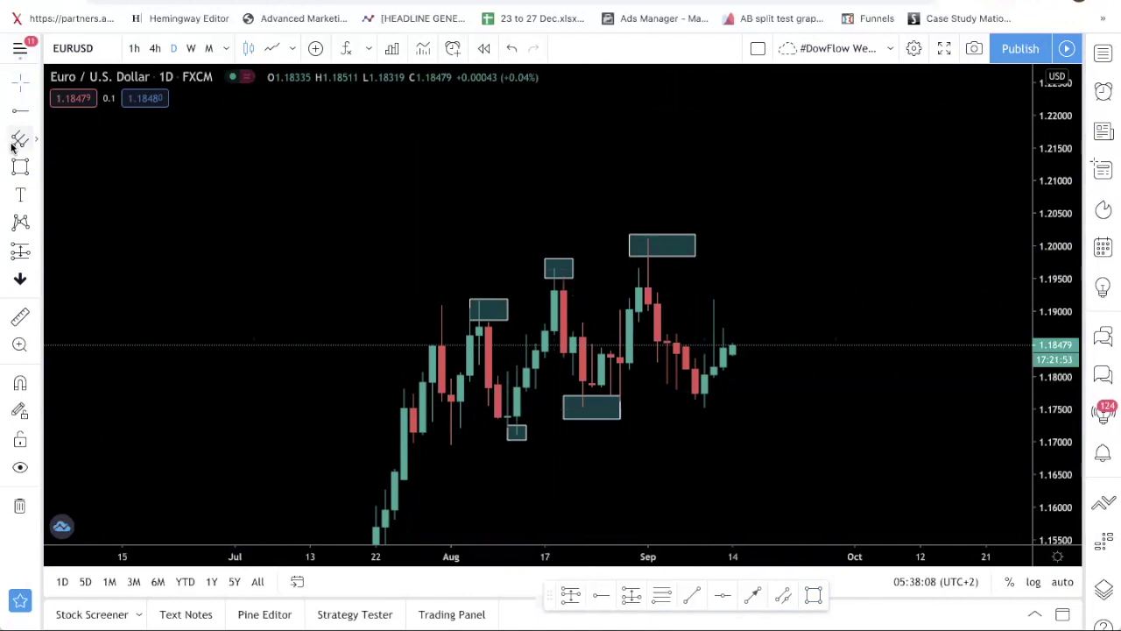
click(22, 169)
click(695, 379)
click(743, 406)
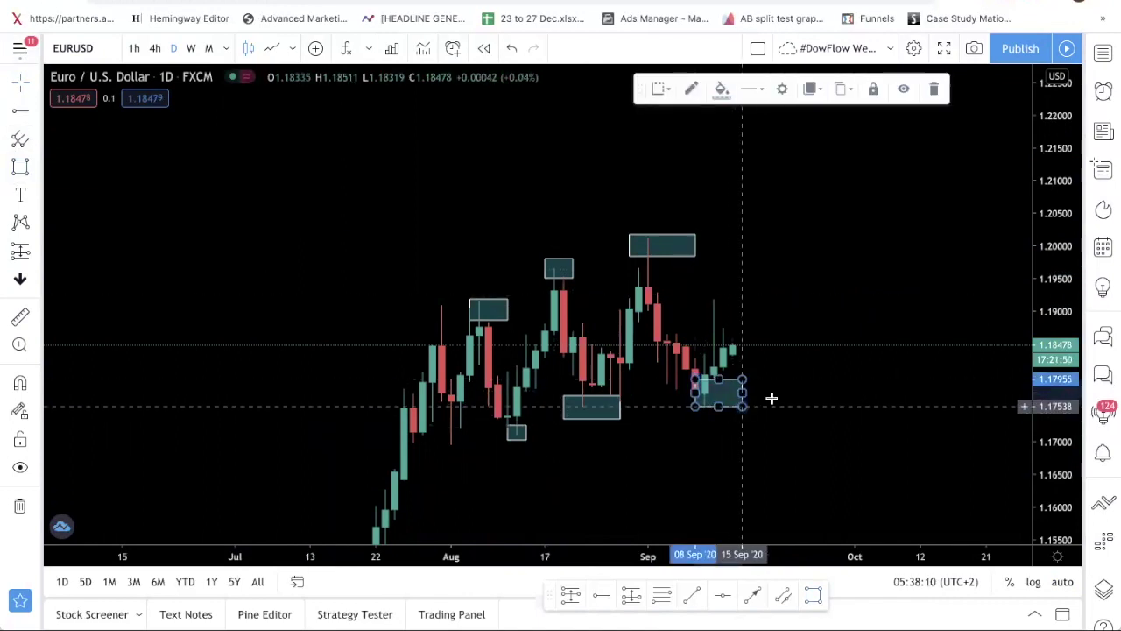
click(710, 405)
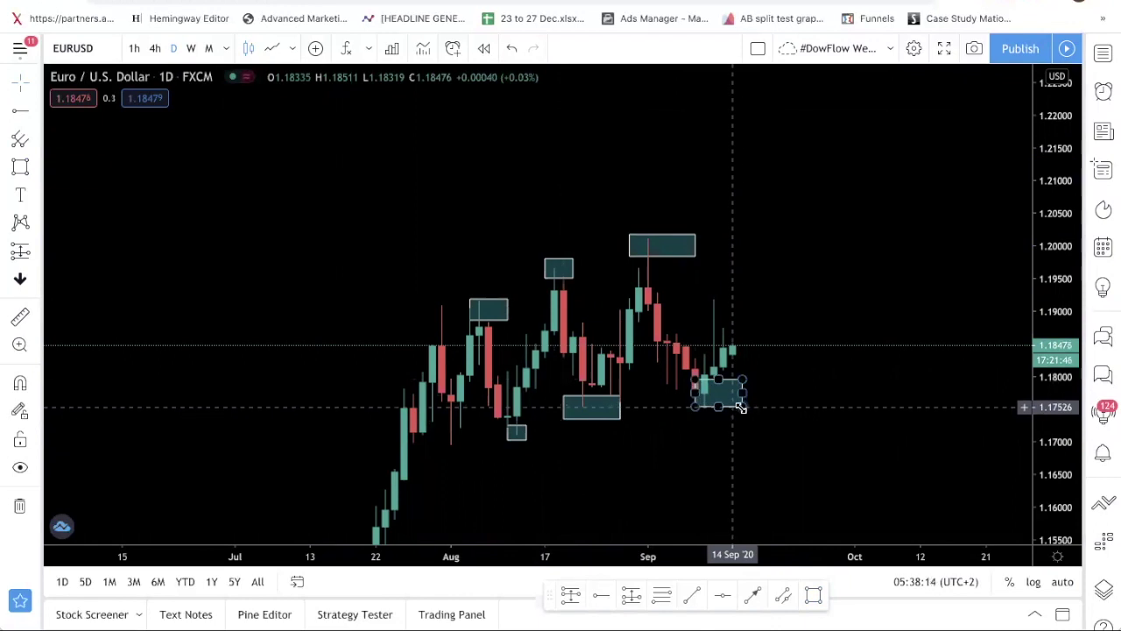
click(815, 418)
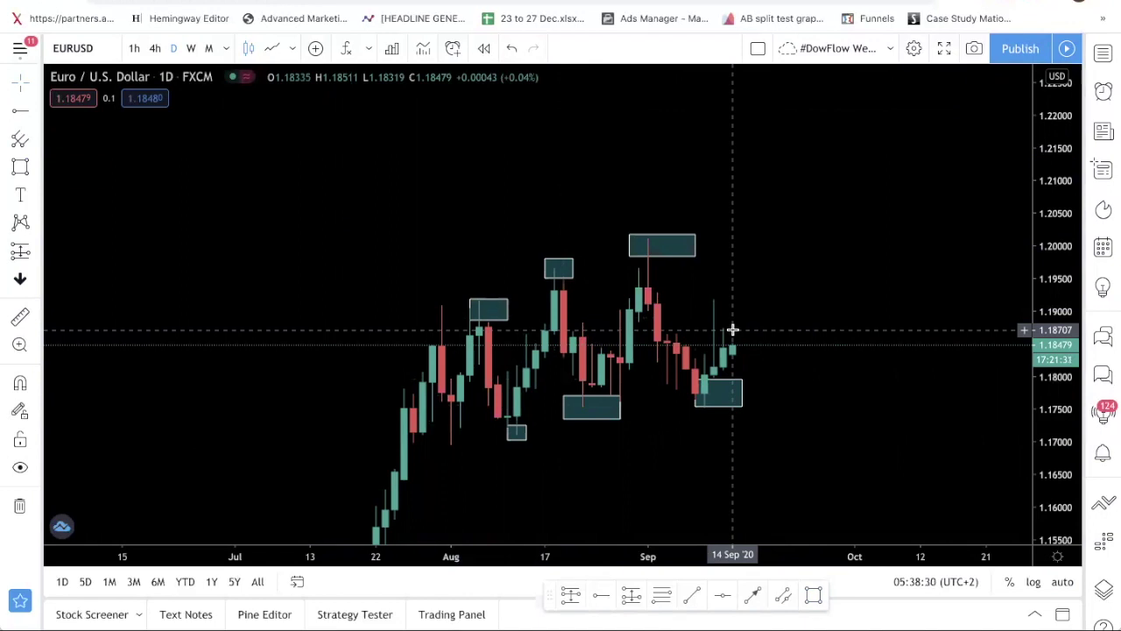
Switch the EURUSD chart to the 4-hour timeframe and frame the August to September price action
scroll(733, 330, up, 5)
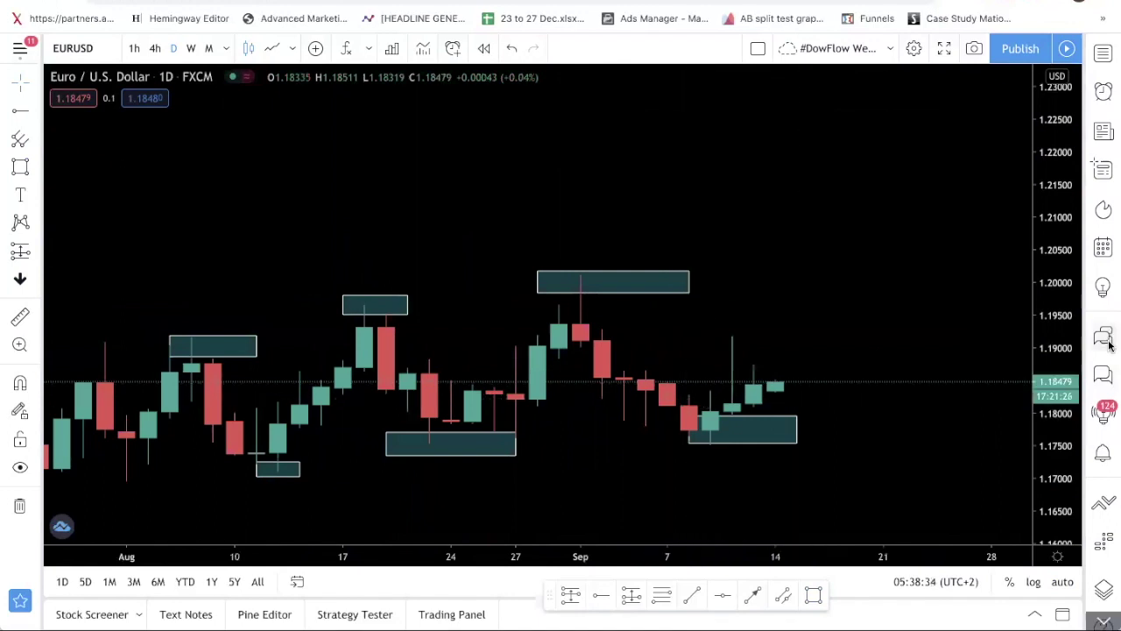
drag(689, 400, 652, 371)
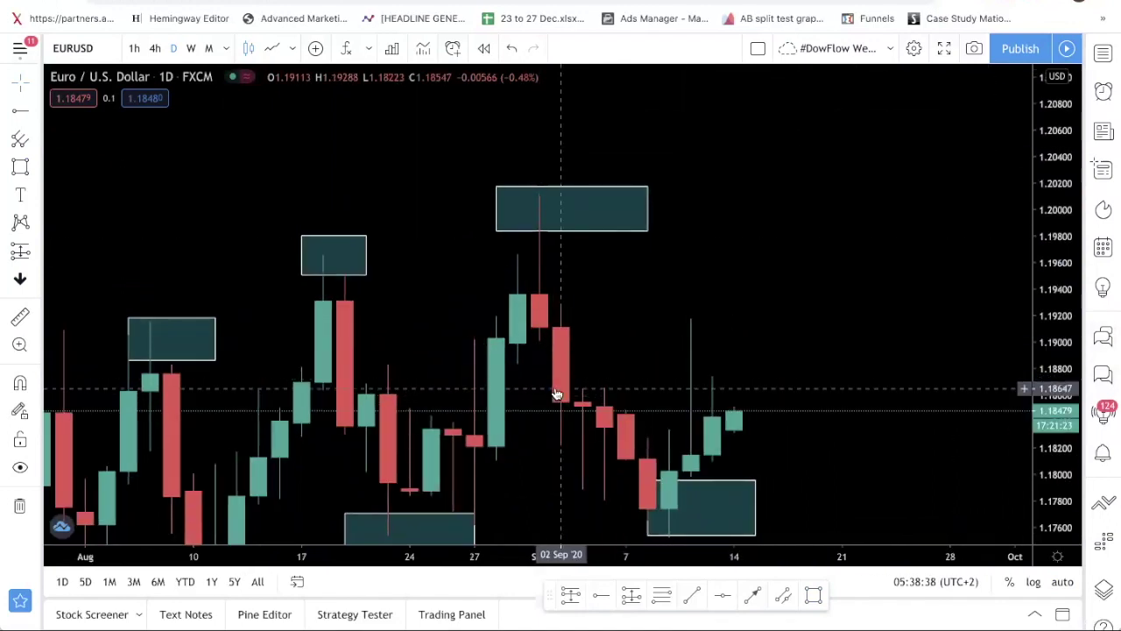
scroll(556, 394, down, 5)
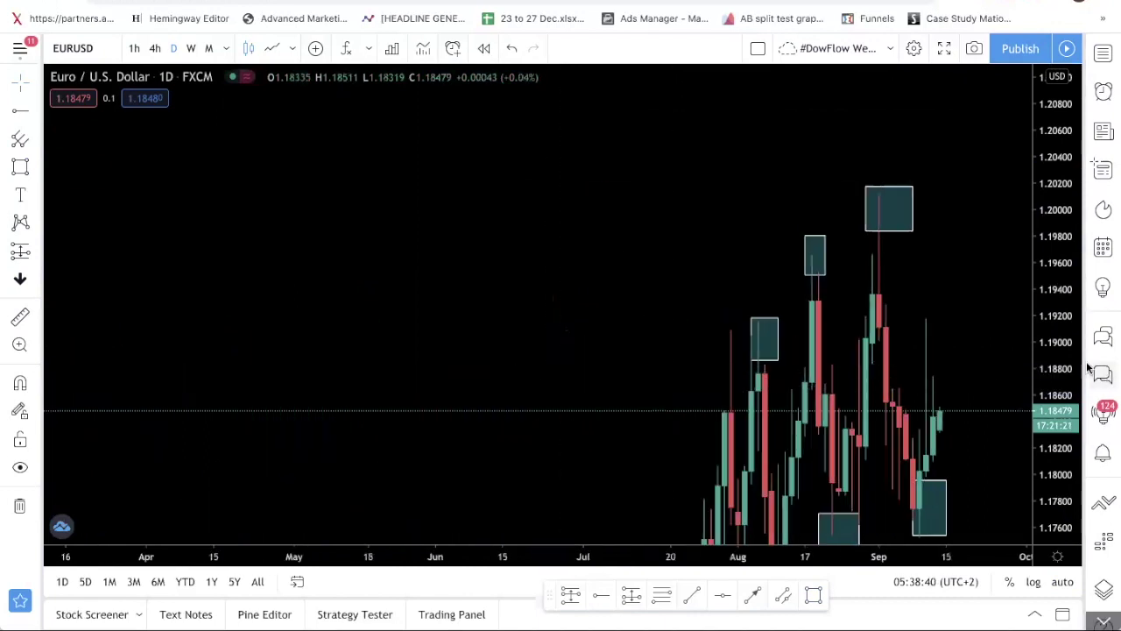
scroll(554, 304, up, 3)
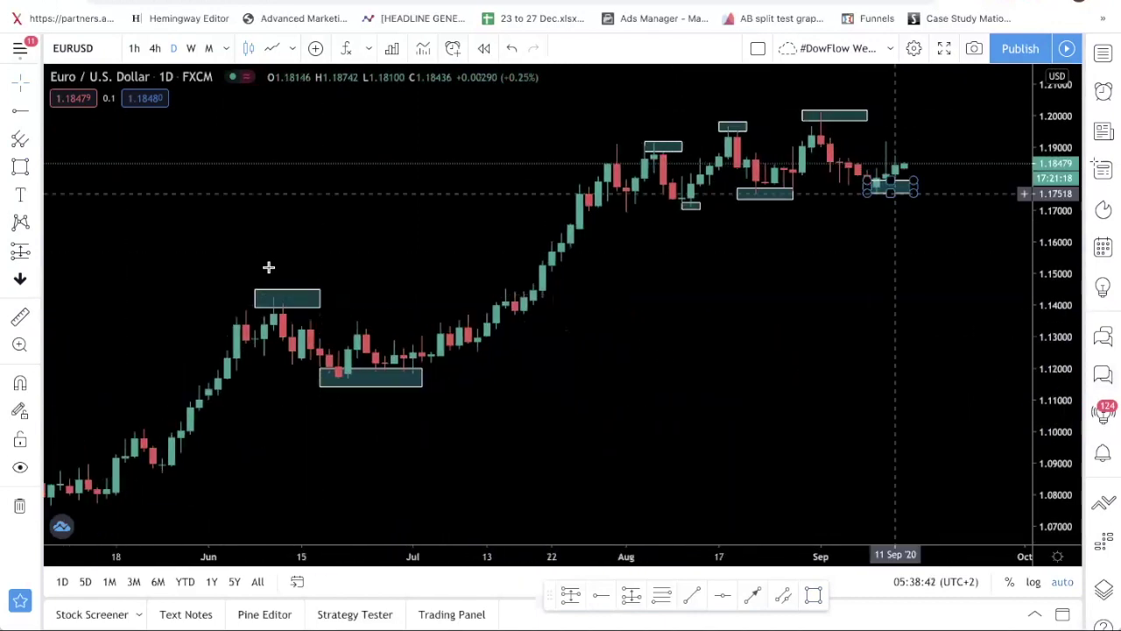
click(154, 49)
scroll(761, 328, down, 5)
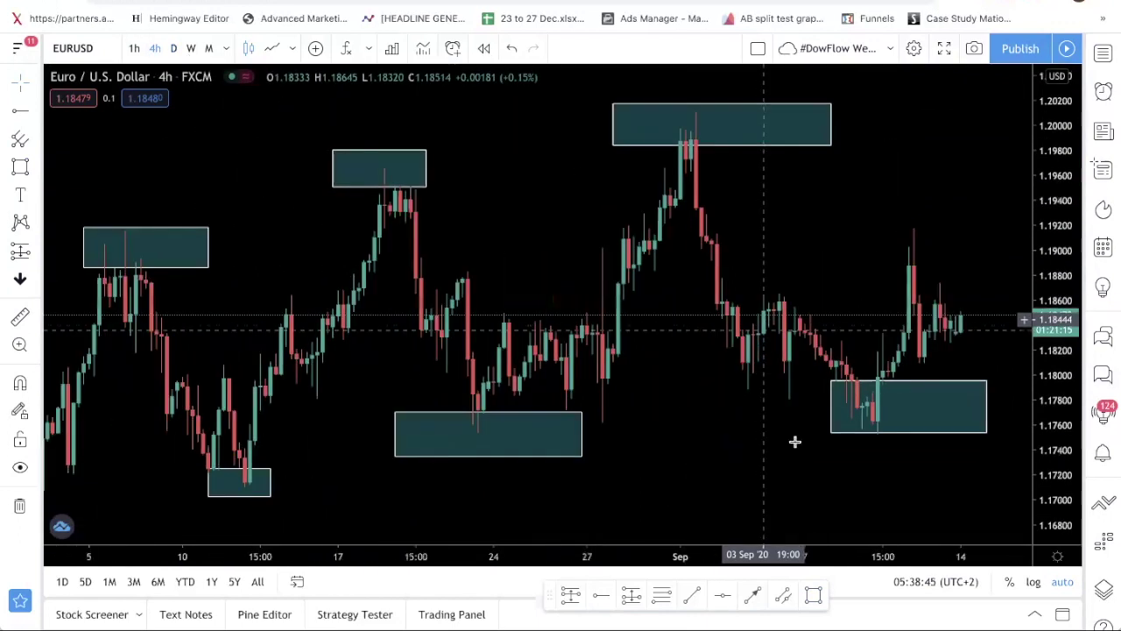
drag(1048, 302, 1042, 430)
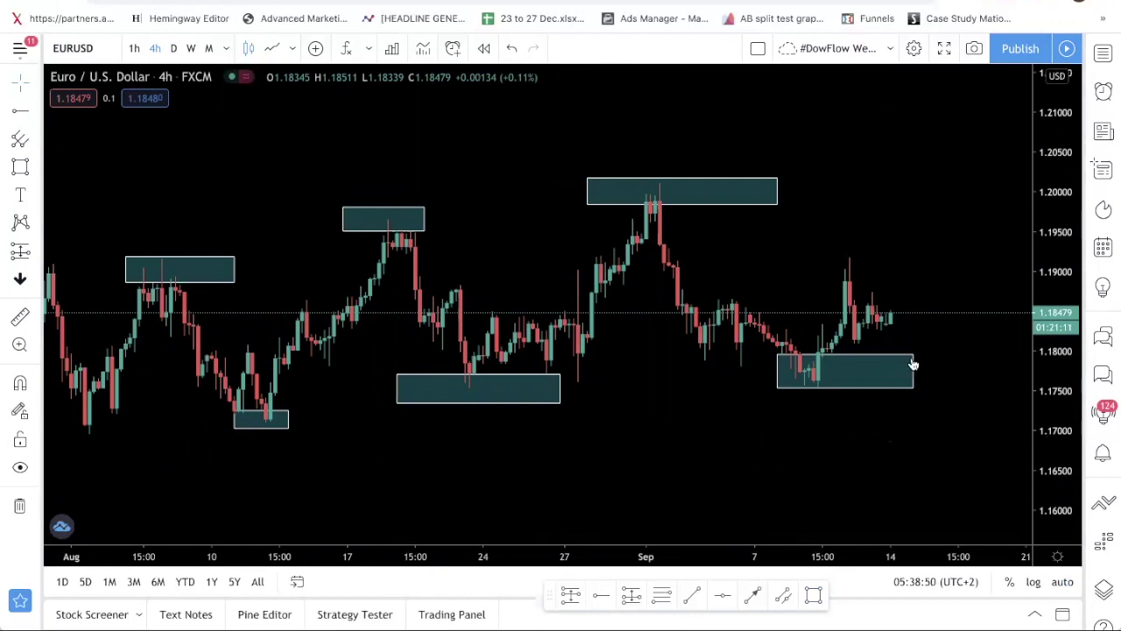
Remove all drawings from the 4-hour chart
scroll(753, 272, up, 1)
right_click(763, 275)
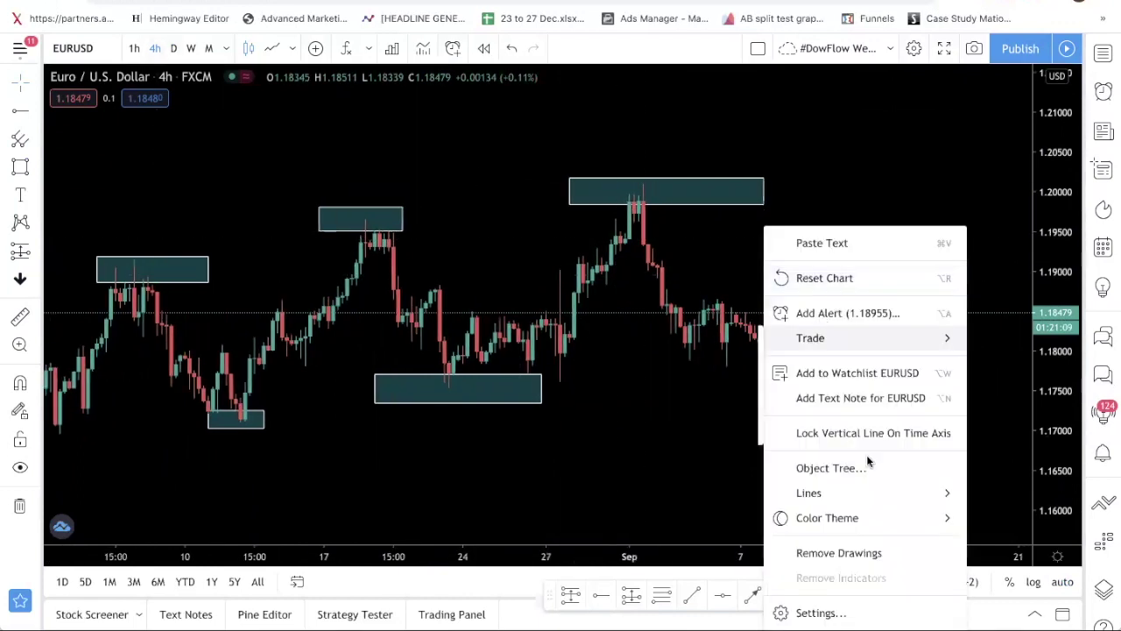
click(903, 553)
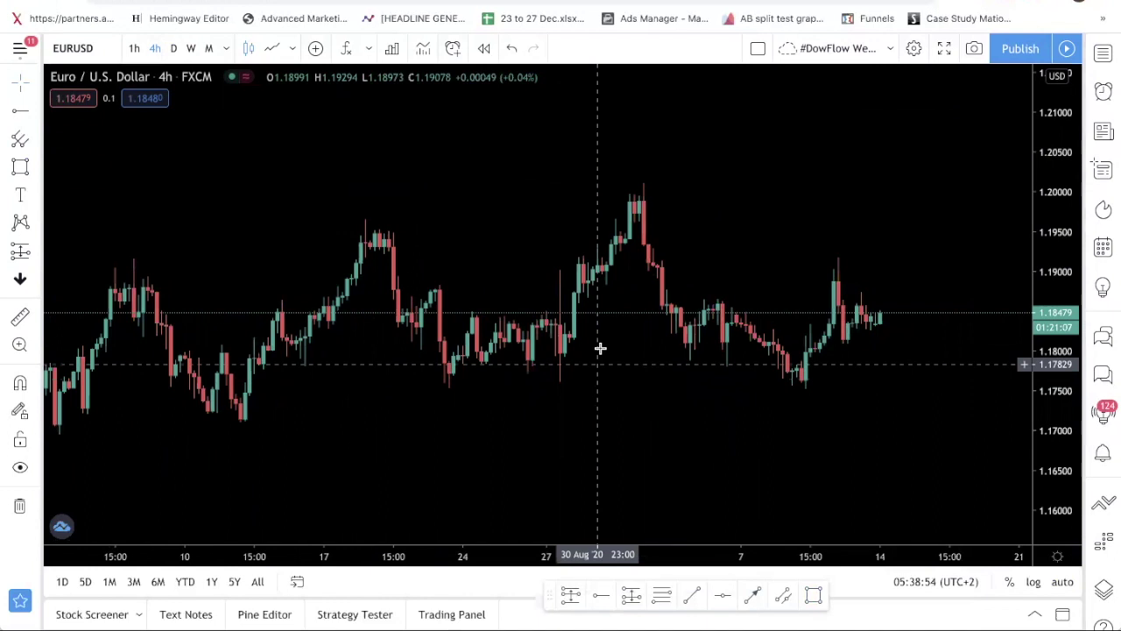
Mark two September swing lows and two swing highs on the 4-hour chart with rectangles and remove all of them again
click(20, 166)
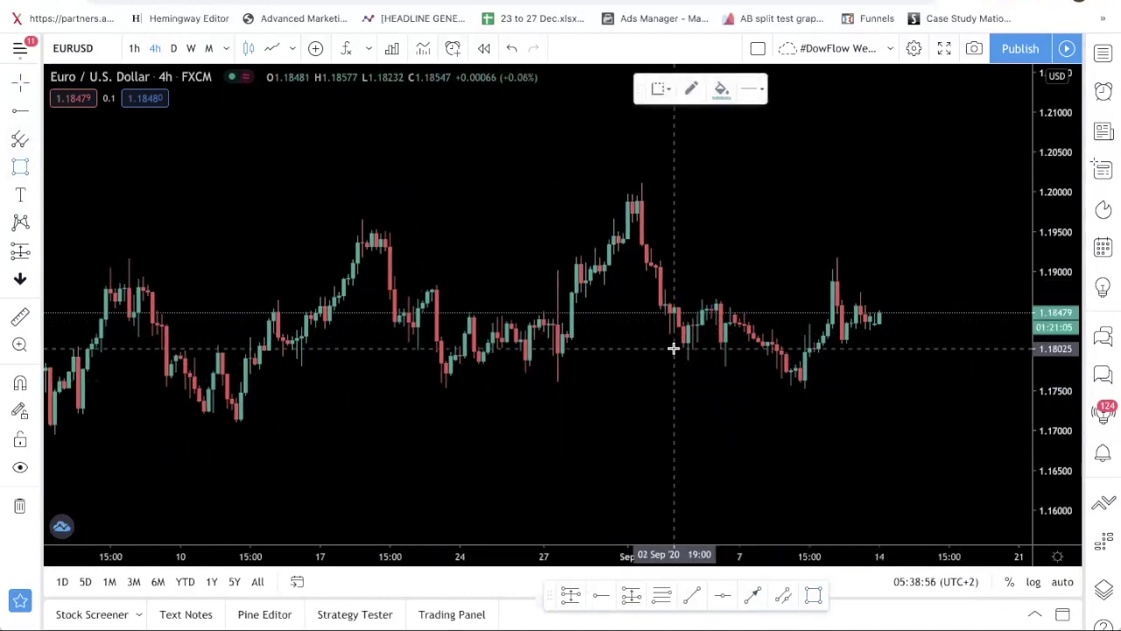
drag(671, 347, 717, 366)
click(20, 167)
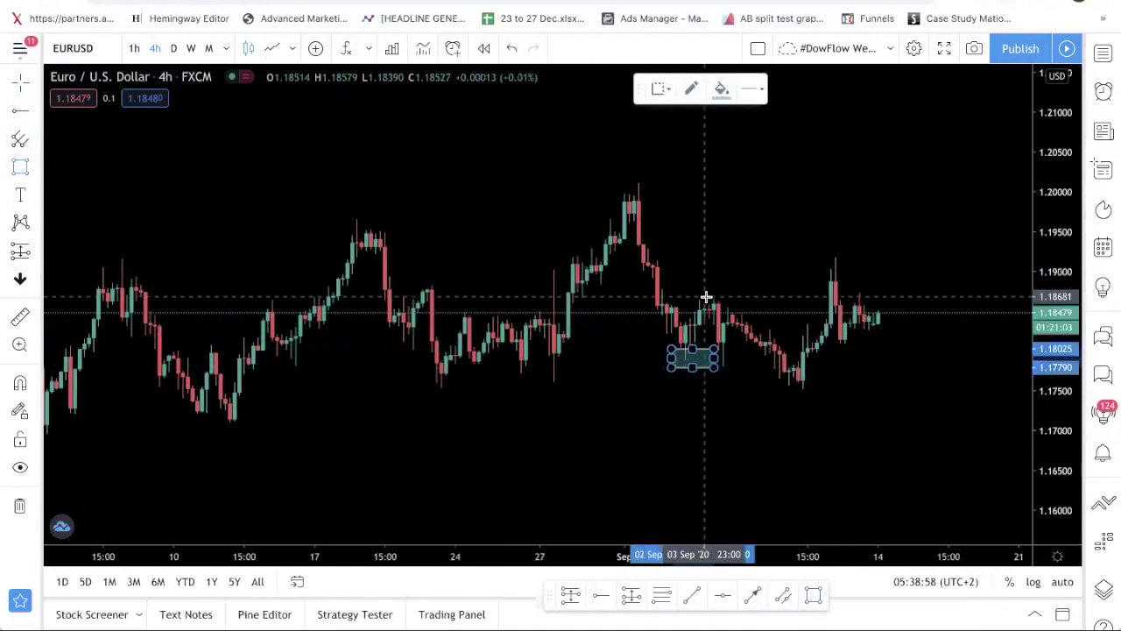
drag(696, 295, 732, 308)
click(20, 167)
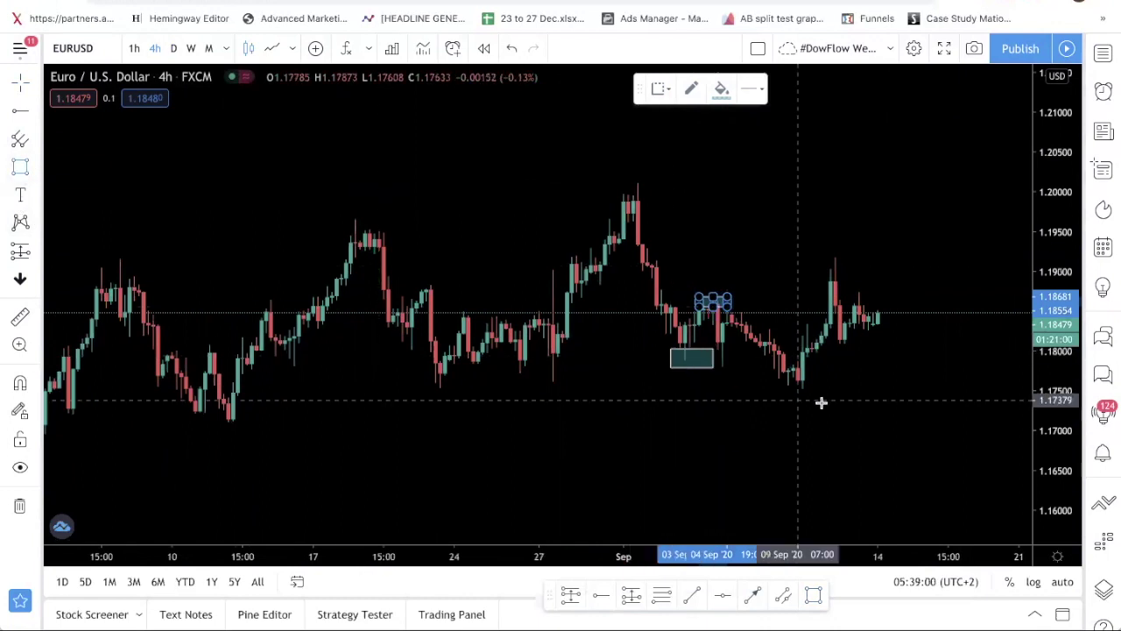
drag(789, 383, 847, 402)
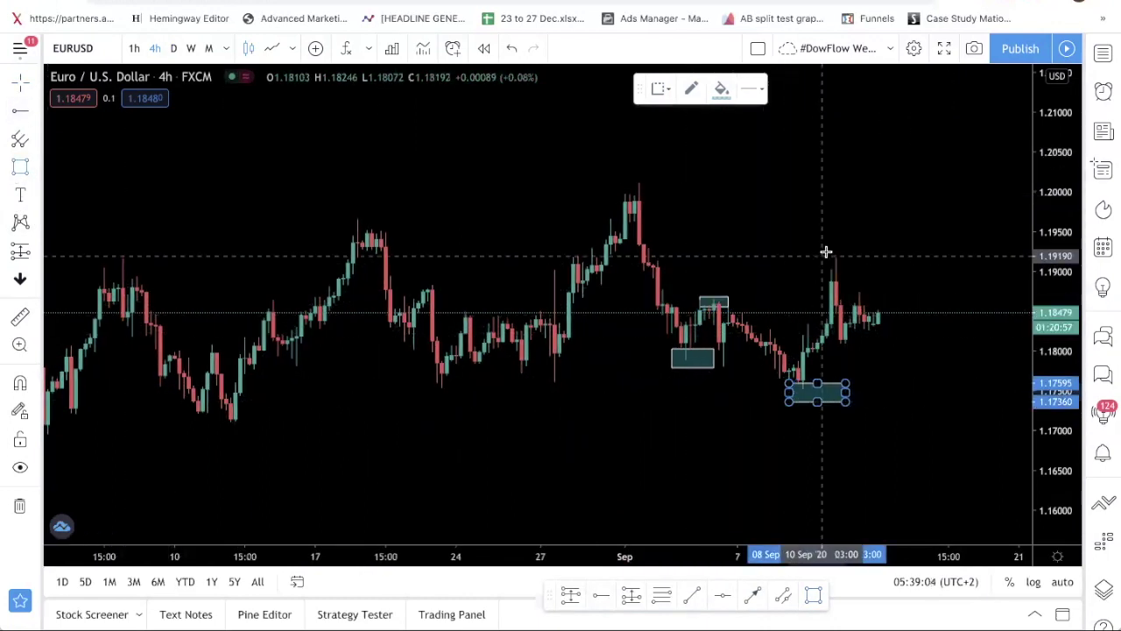
drag(826, 252, 868, 284)
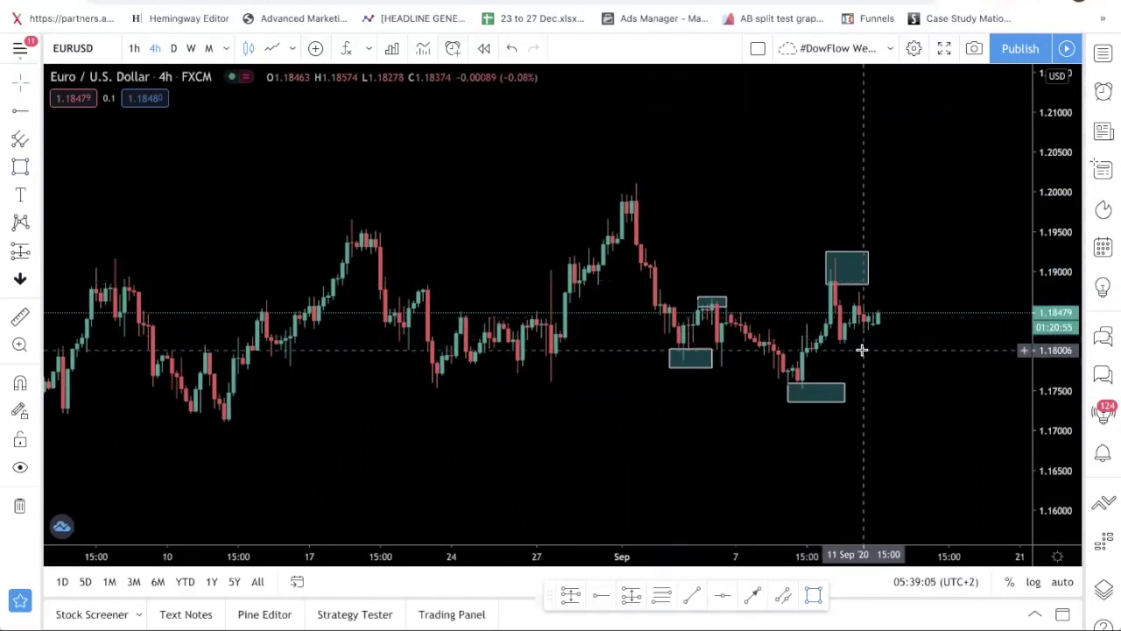
right_click(789, 357)
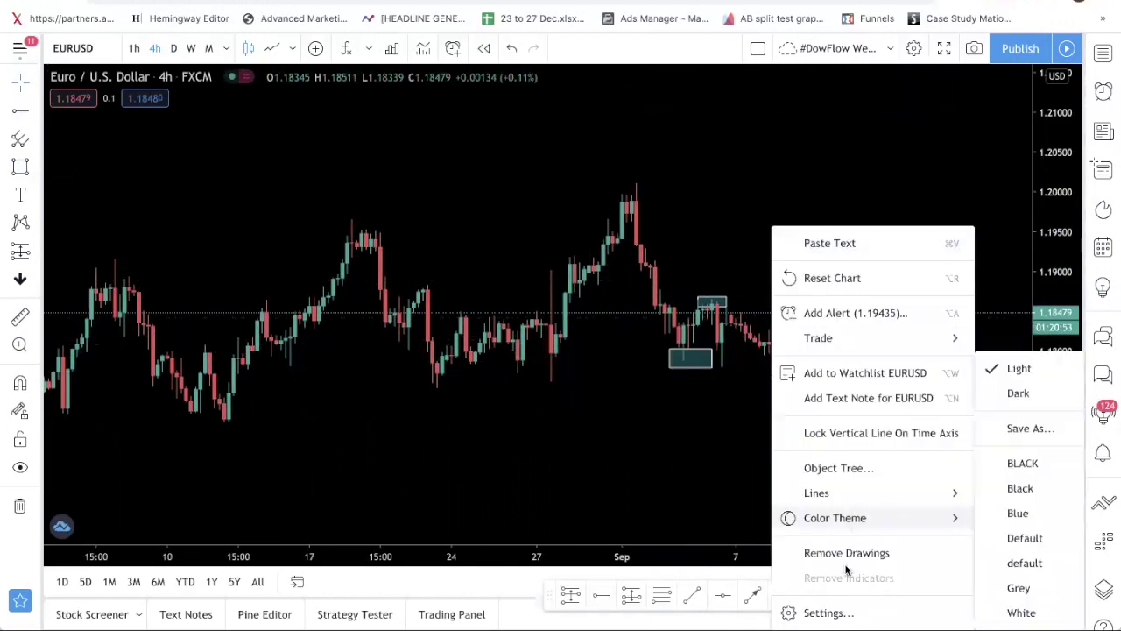
click(846, 552)
Draw rectangles at the three September lows on the 4-hour chart, about 1.1794–1.1814, 1.1745–1.1770 and 1.1807–1.1827
click(20, 167)
drag(667, 342, 838, 394)
click(21, 167)
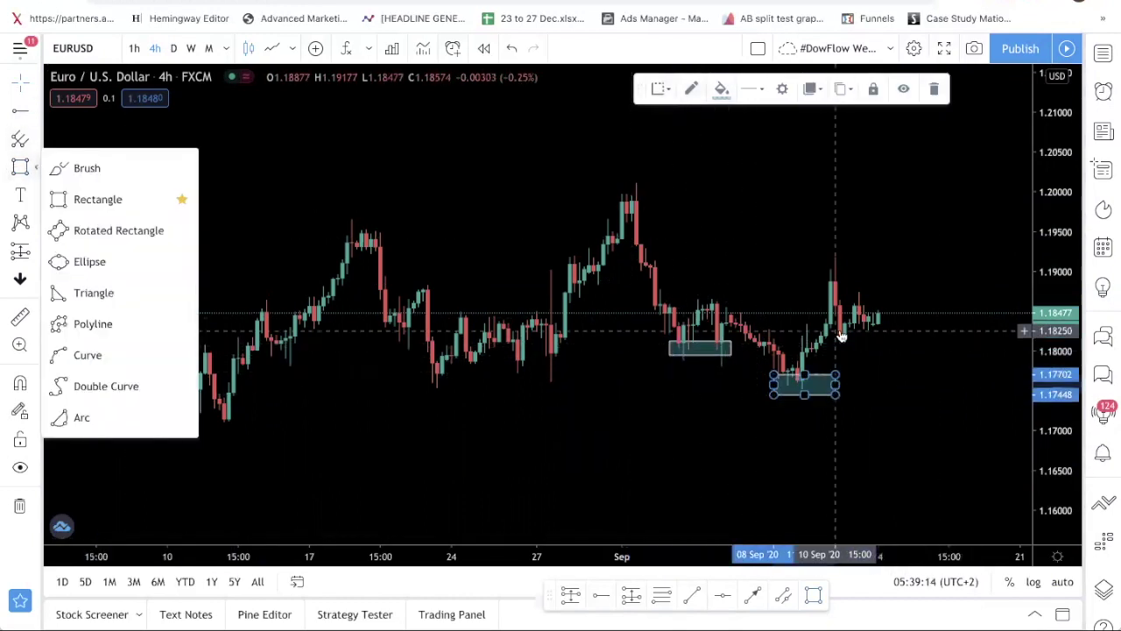
click(839, 336)
click(20, 166)
drag(826, 330, 925, 343)
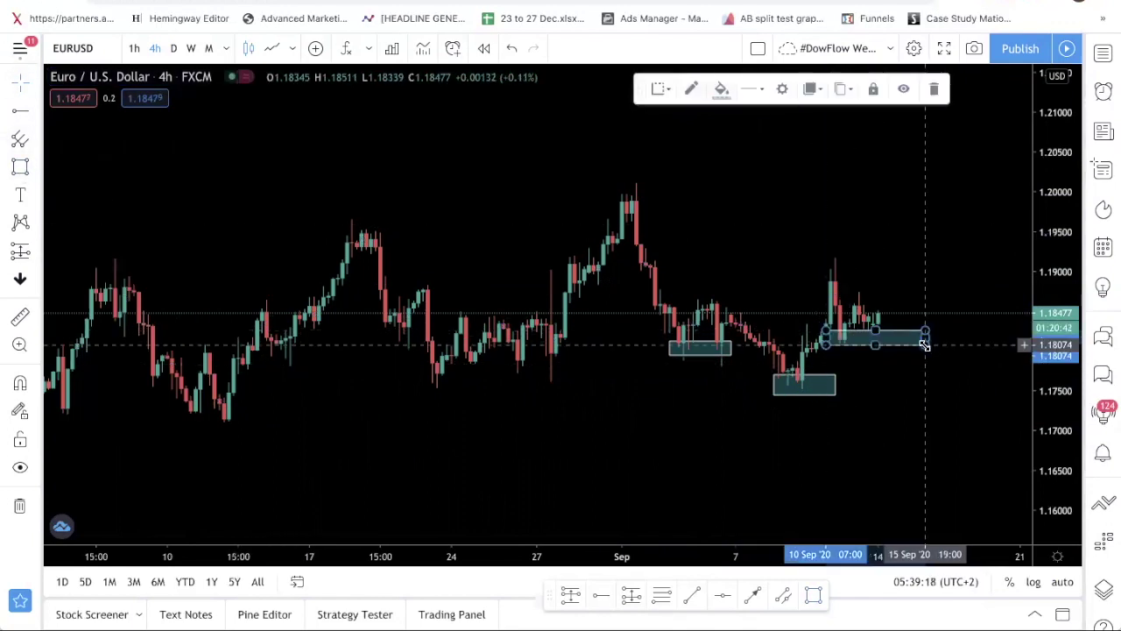
click(969, 265)
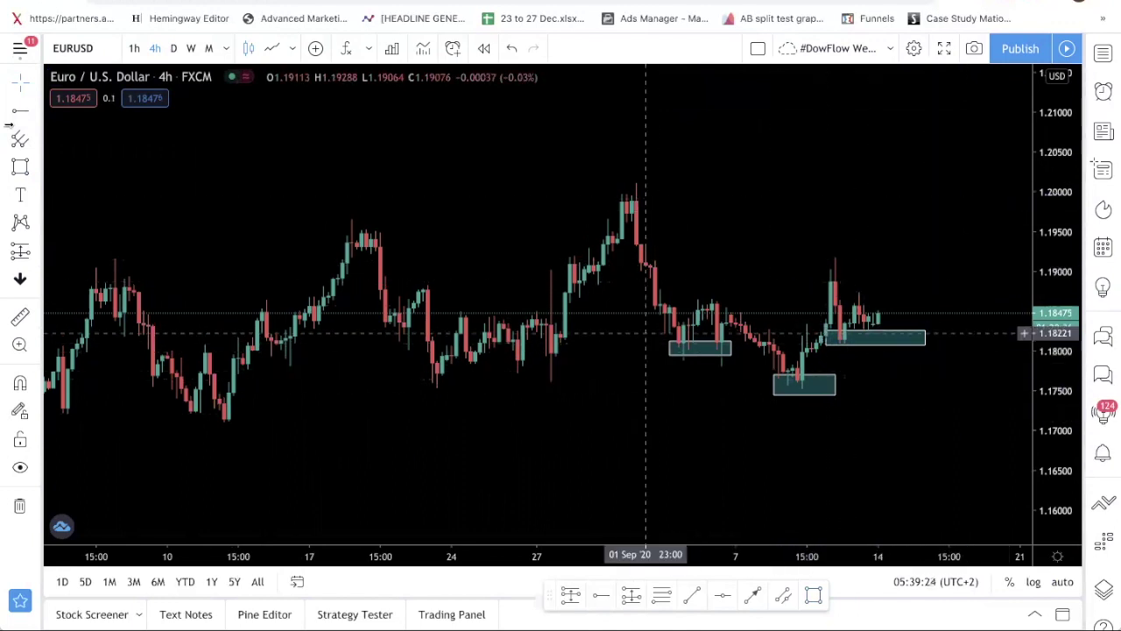
Draw an upward arrow from the 8 September low, about 1.1757, to about 1.1919, and a downward arrow from there to about 1.1810
click(753, 595)
click(784, 384)
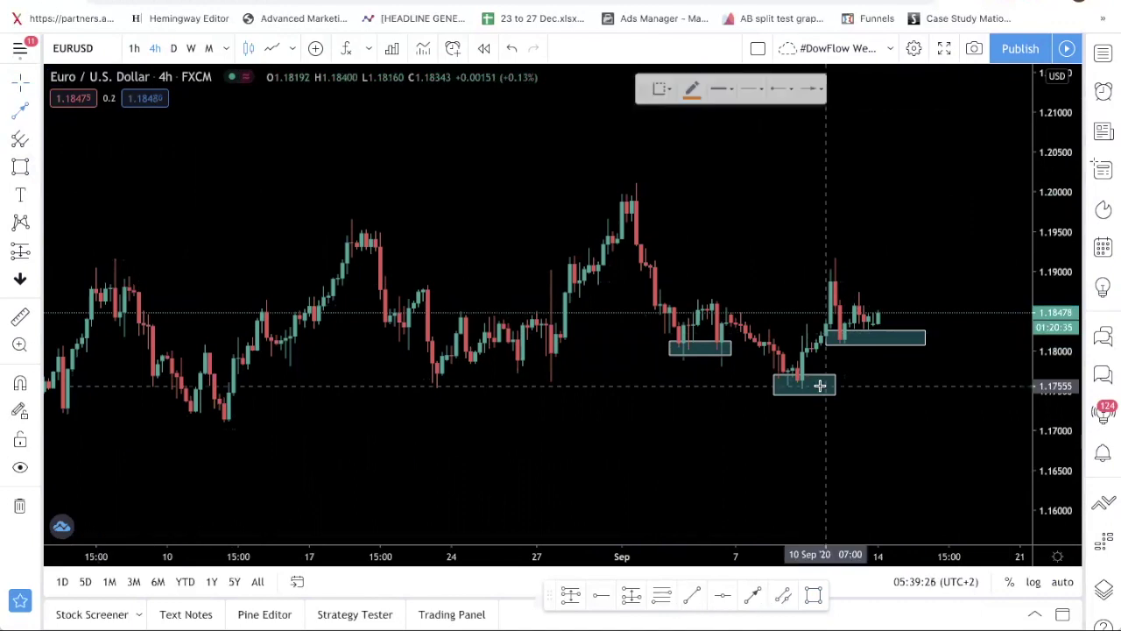
click(840, 259)
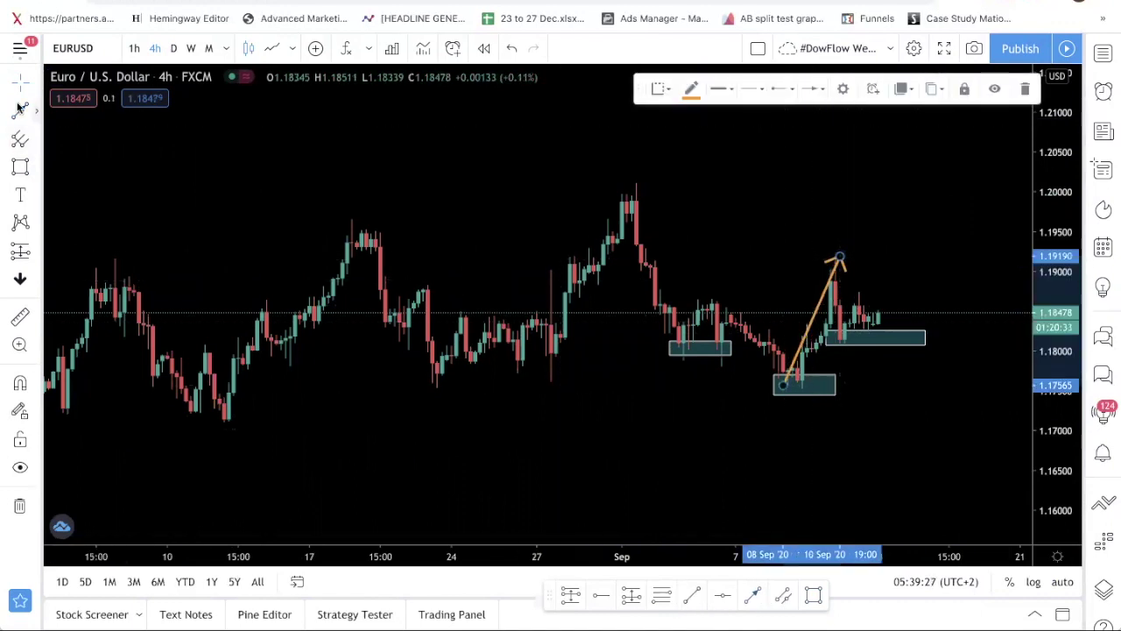
click(19, 107)
click(839, 259)
click(868, 343)
Continue the path with an arrow rising from about 1.1809 to 1.1985 and one falling to about 1.1880
click(745, 599)
click(873, 344)
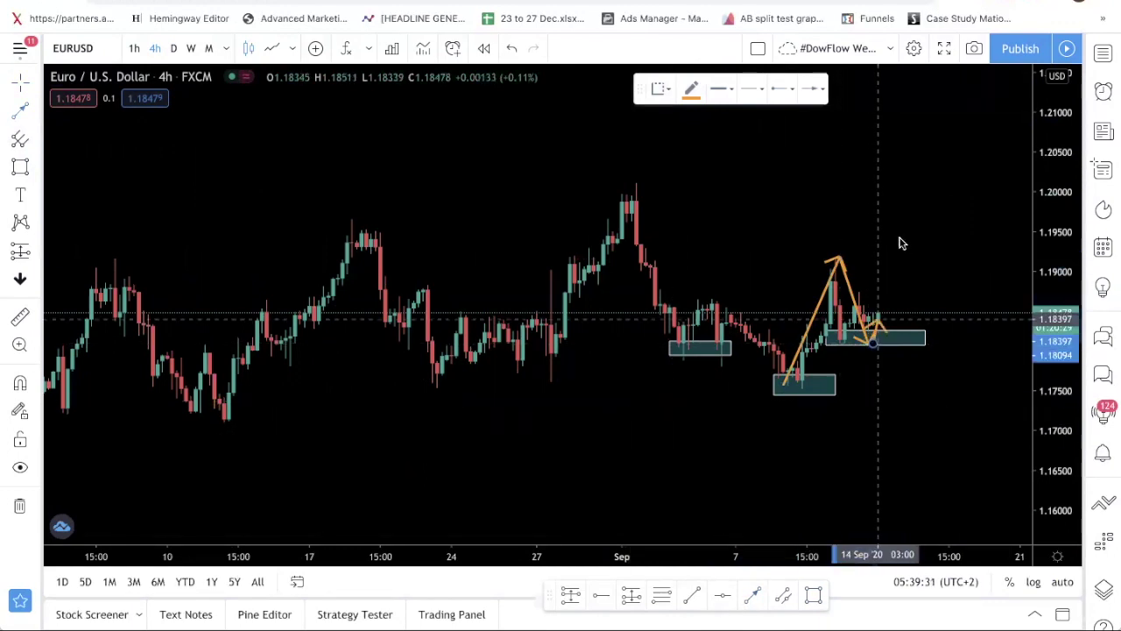
click(896, 206)
click(20, 110)
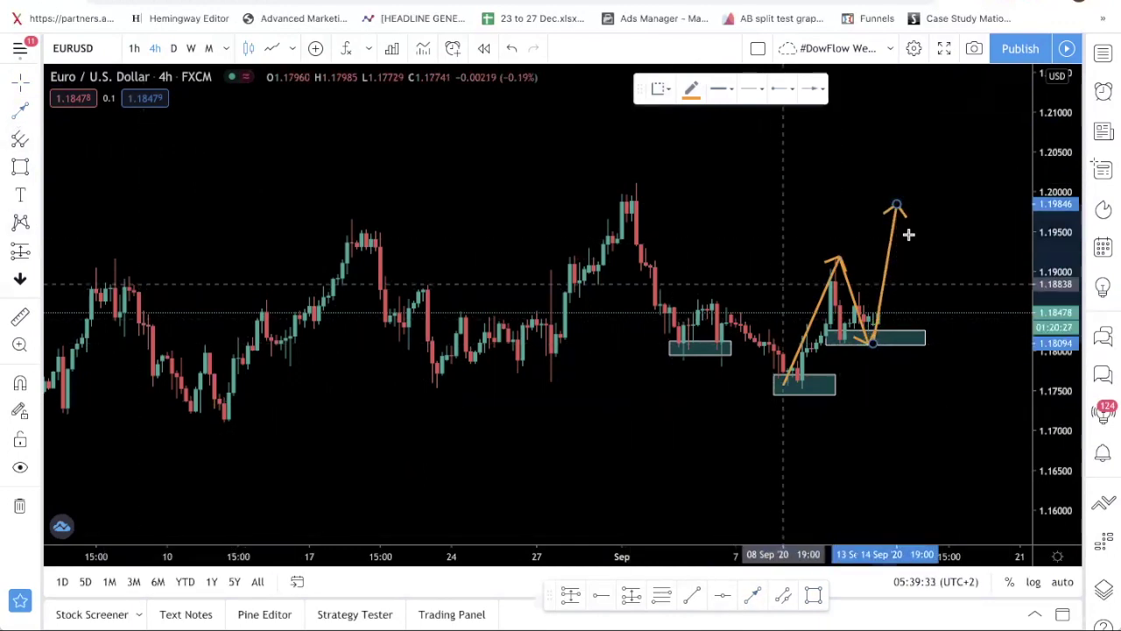
click(895, 211)
click(915, 281)
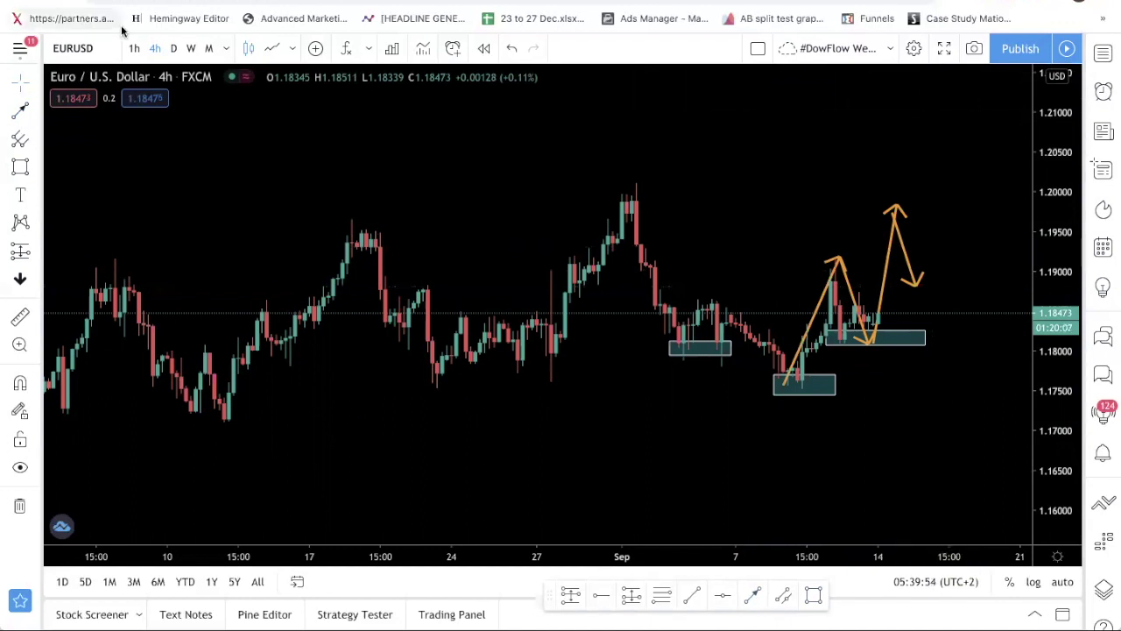
Return the chart to the daily timeframe and remove all drawings
click(174, 48)
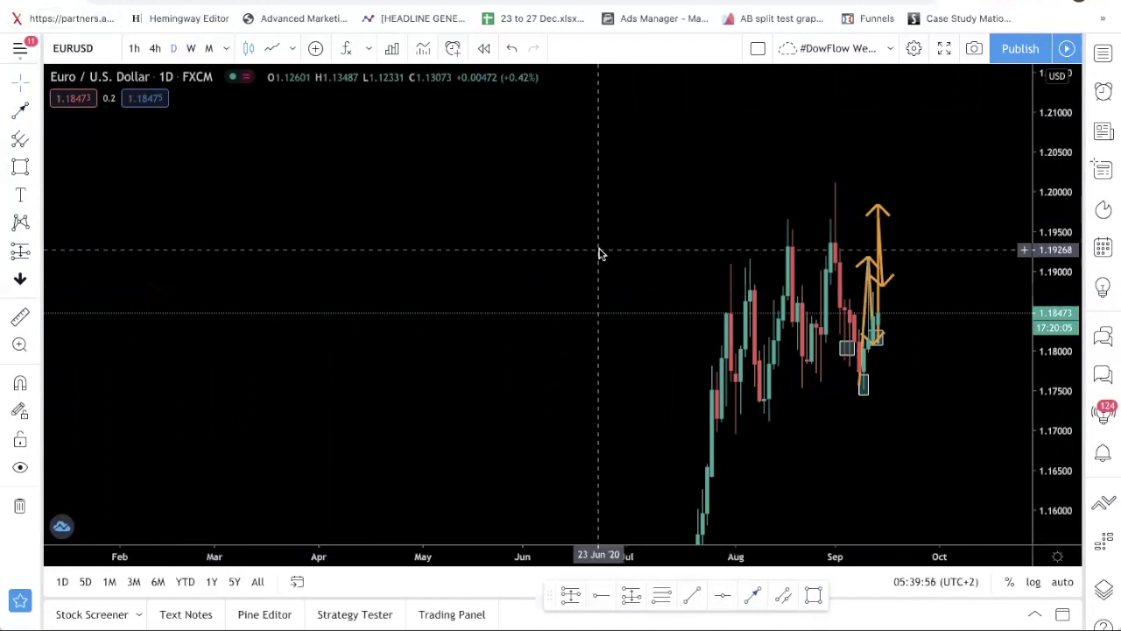
right_click(599, 229)
click(713, 551)
Draw rectangles at the early August 2019 low, about 1.1010 to 1.1056, and the September 2019 low, about 1.0929 to 1.0962
scroll(815, 463, up, 3)
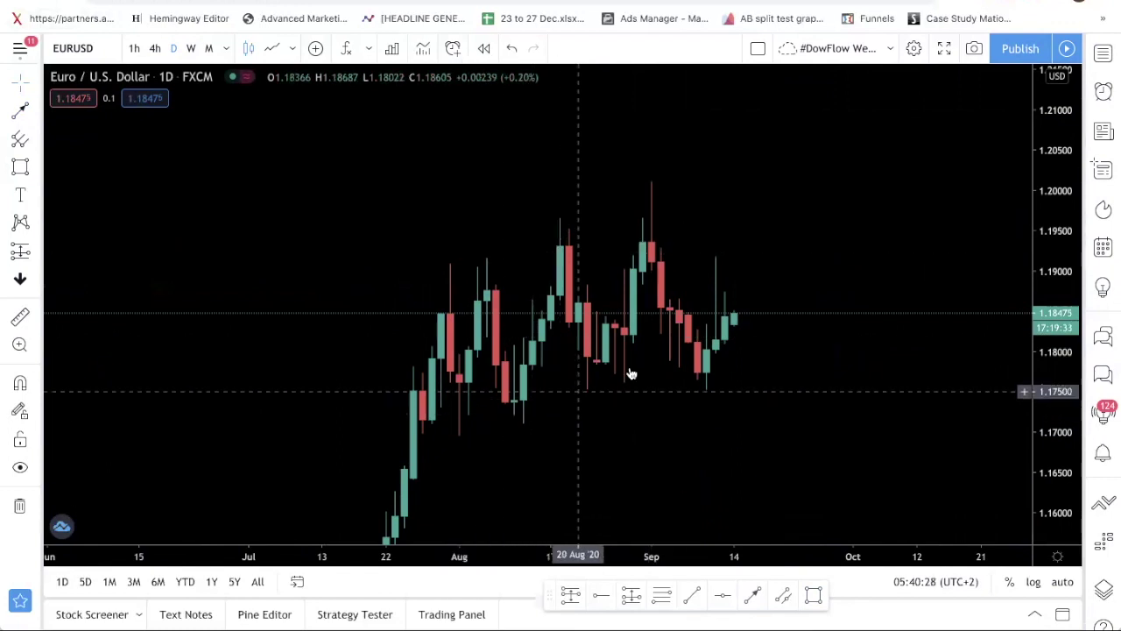
drag(631, 394, 721, 401)
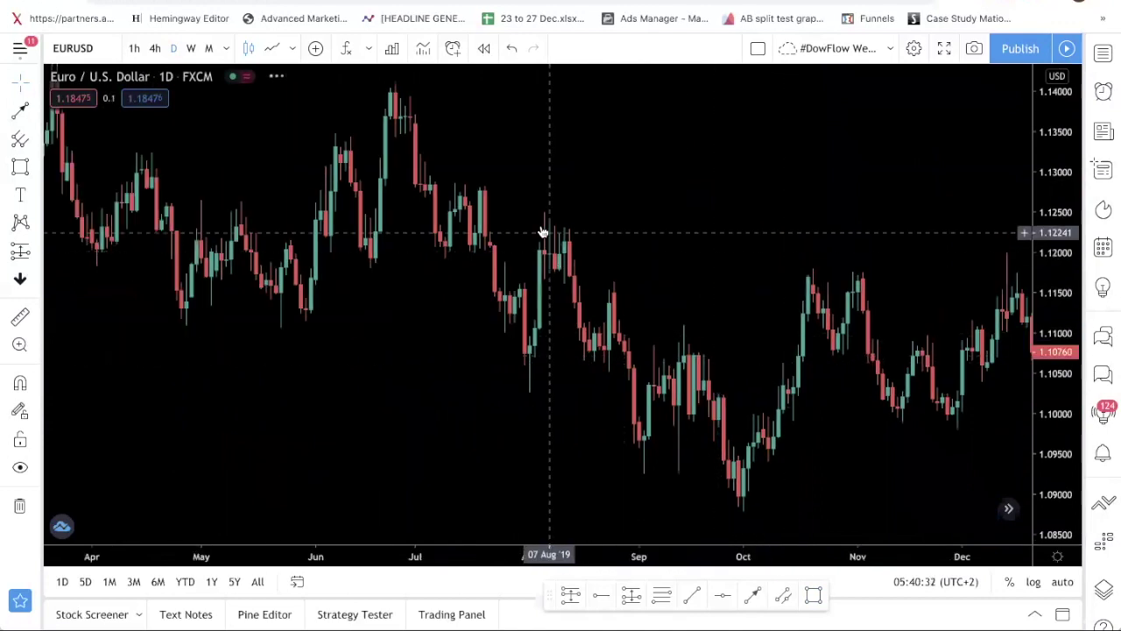
click(20, 166)
drag(510, 369, 568, 406)
click(20, 167)
drag(629, 444, 709, 470)
Draw rectangles at the August 2019 high, about 1.1224 to 1.1251, and the September 2019 high, about 1.1085 to 1.1126
click(20, 167)
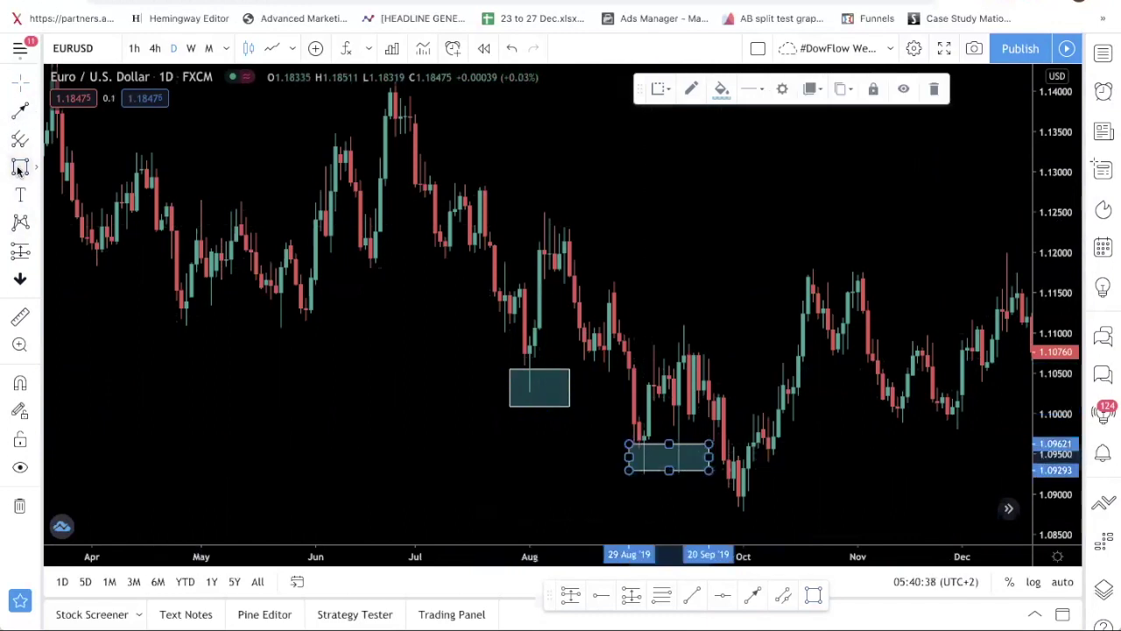
drag(543, 210, 569, 236)
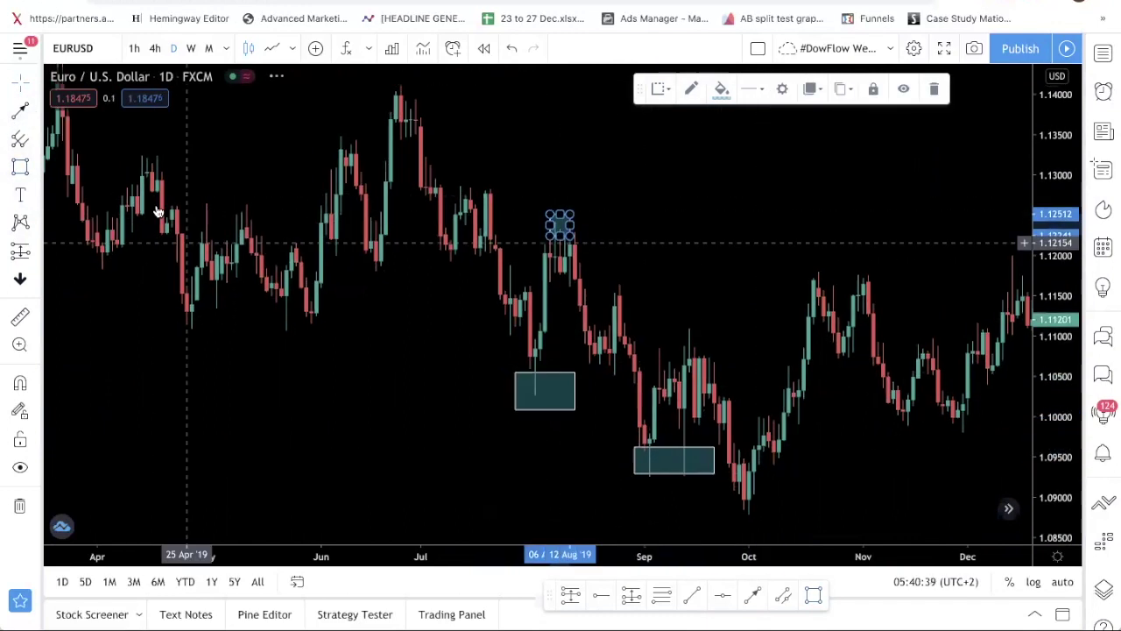
click(21, 167)
drag(663, 315, 724, 348)
click(767, 359)
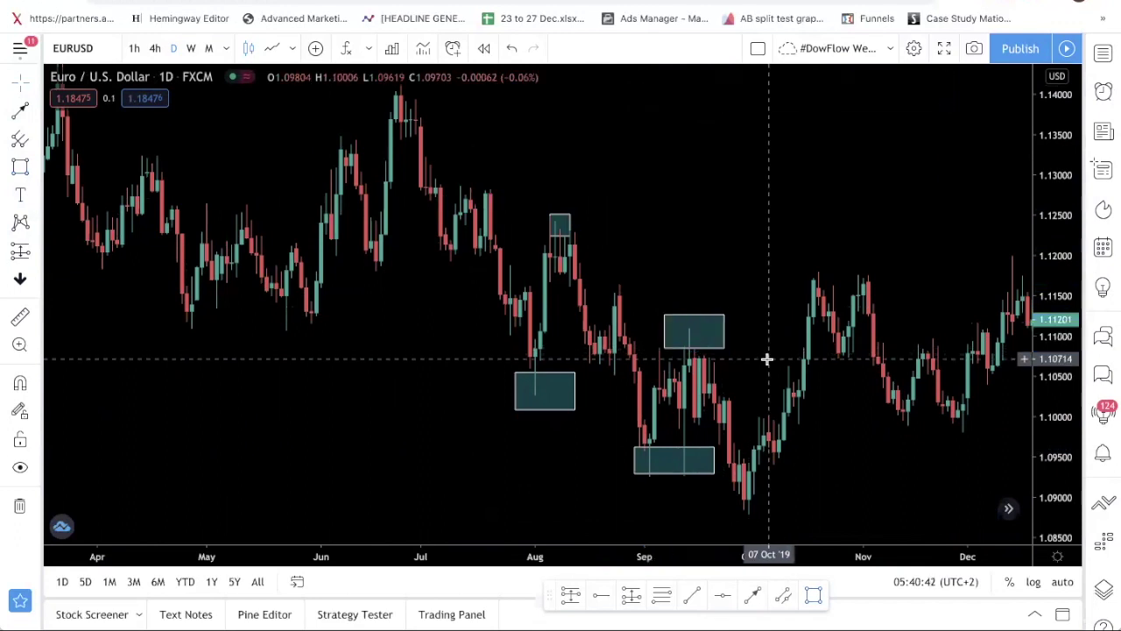